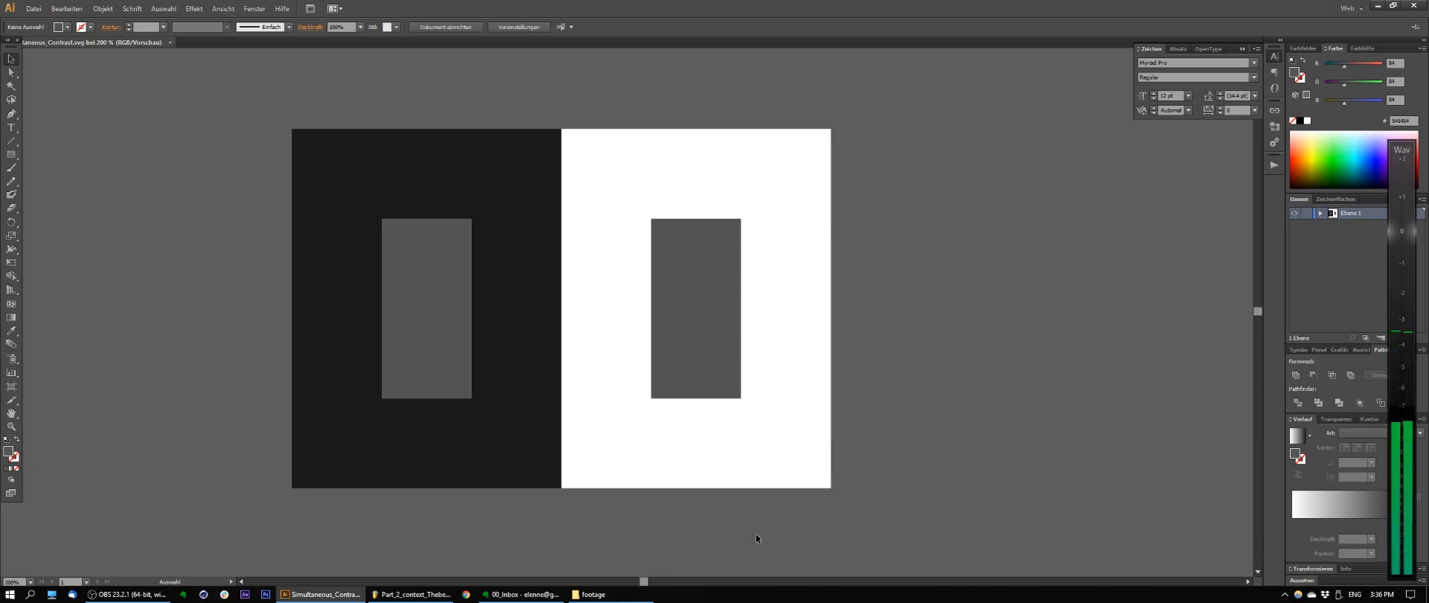
Compare the gray rectangle on the black half with the one on the white half by selecting each in turn
left_click_drag(835, 520, 216, 153)
left_click(207, 253)
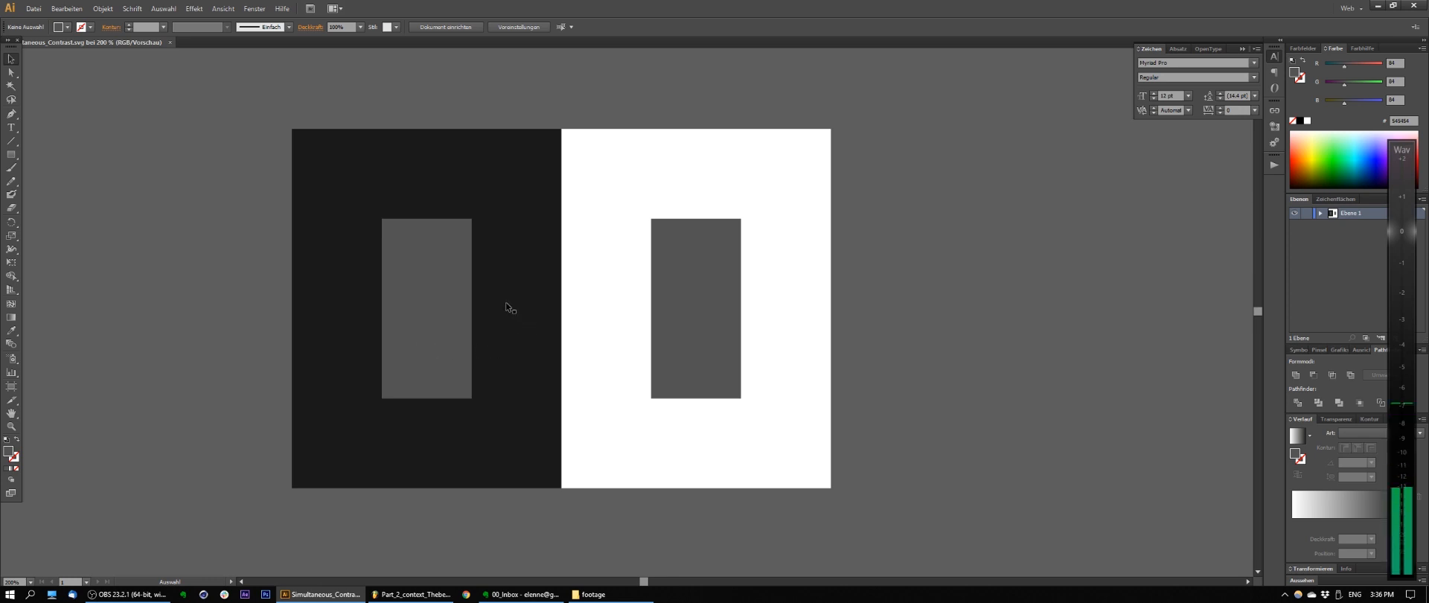
left_click(681, 302)
left_click(428, 300)
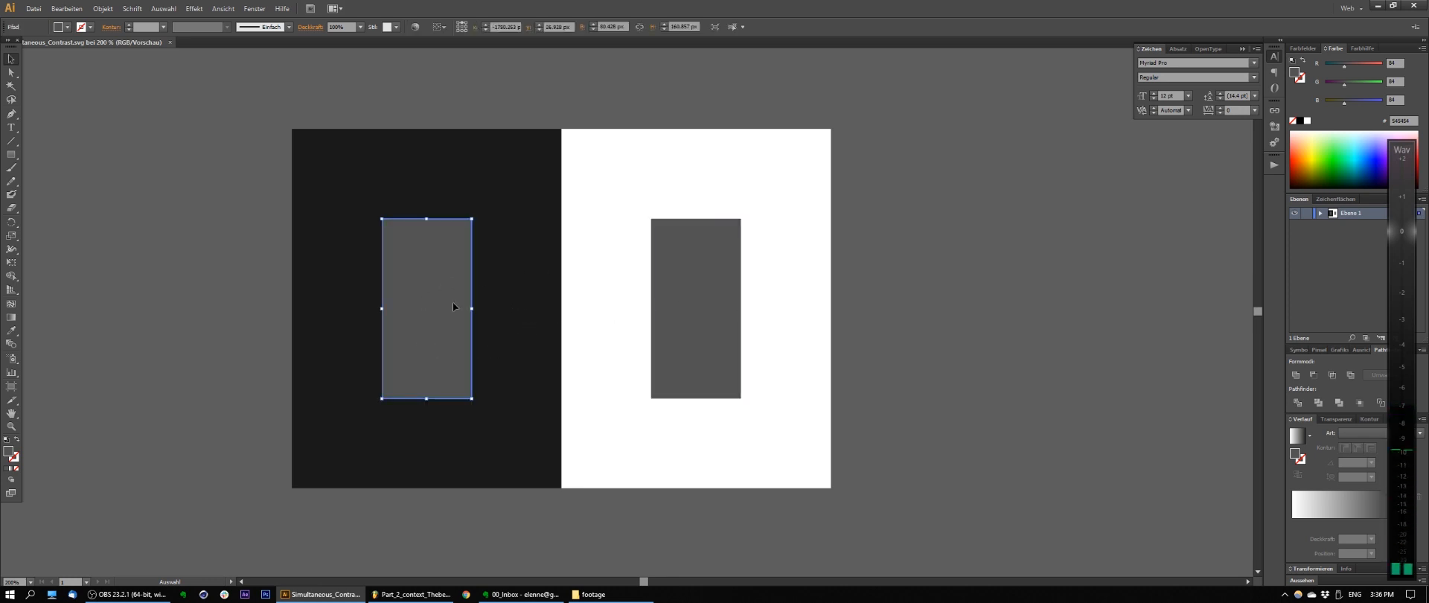
left_click(690, 314)
left_click(923, 350)
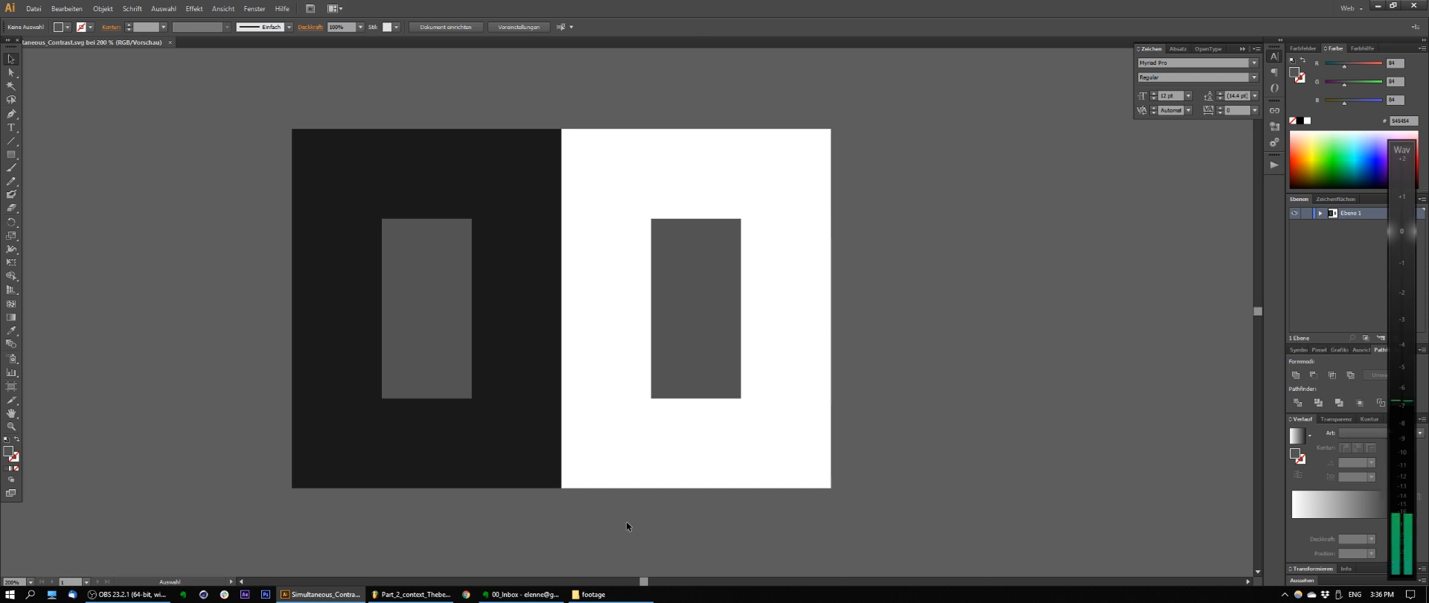
left_click(686, 329)
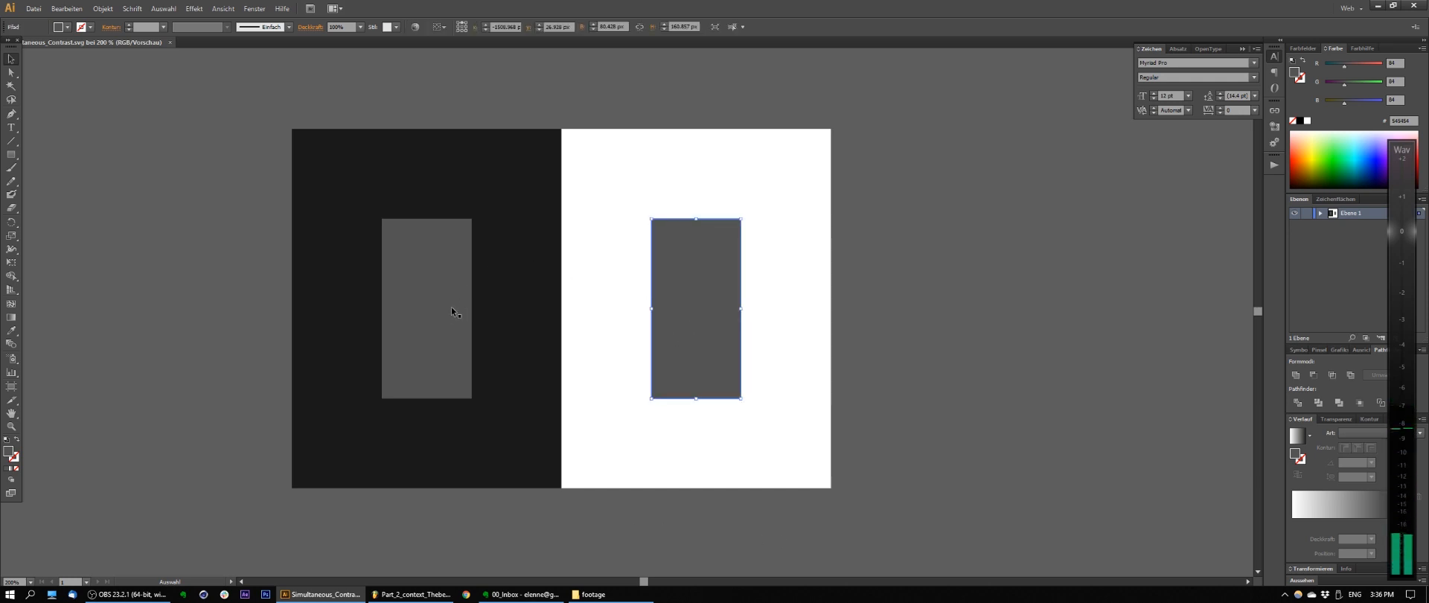
Move the gray rectangle from the black half against the one on the white half, and return it to the black half
left_click(426, 365)
left_click_drag(431, 331, 627, 324)
left_click(880, 356)
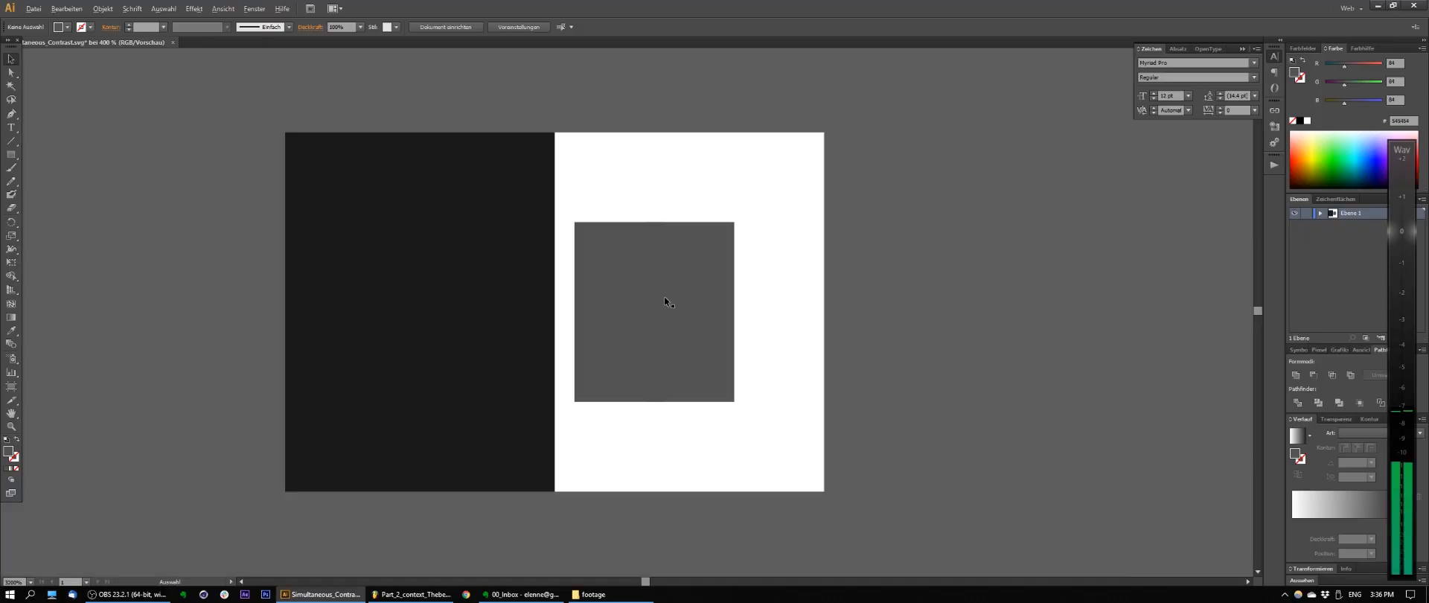
scroll(664, 297, "down", 1)
key("ctrl+z")
left_click(901, 343)
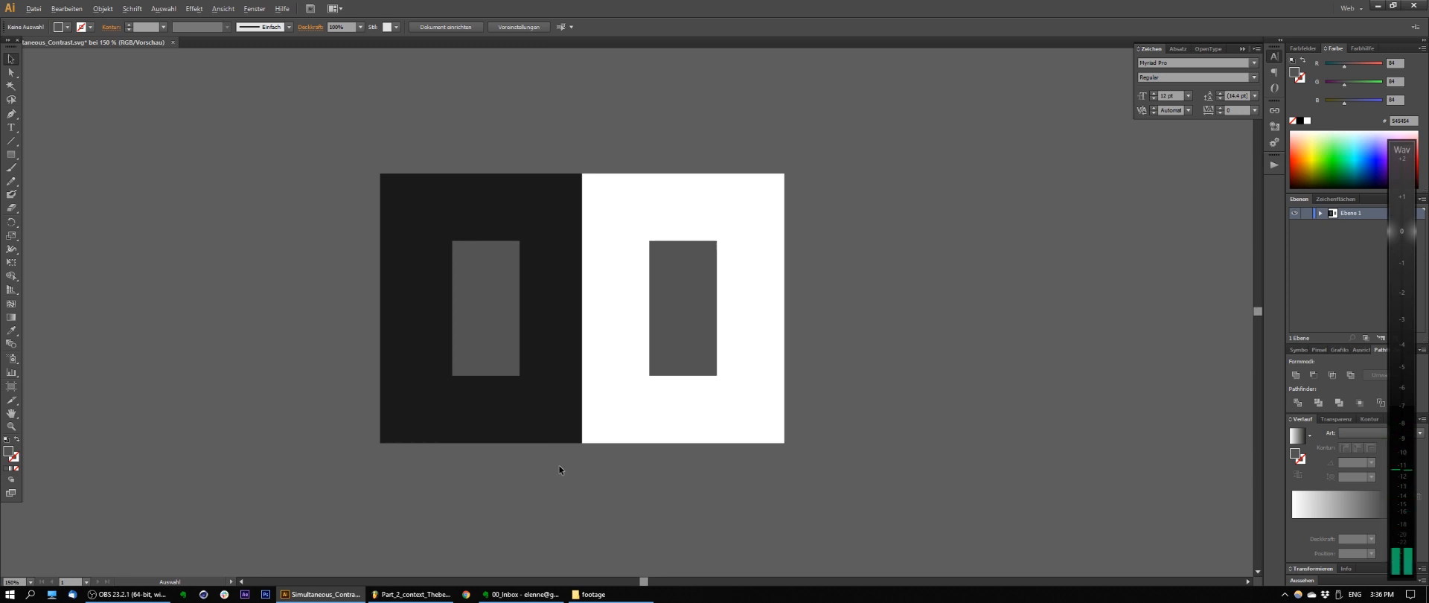
scroll(560, 466, "up", 1)
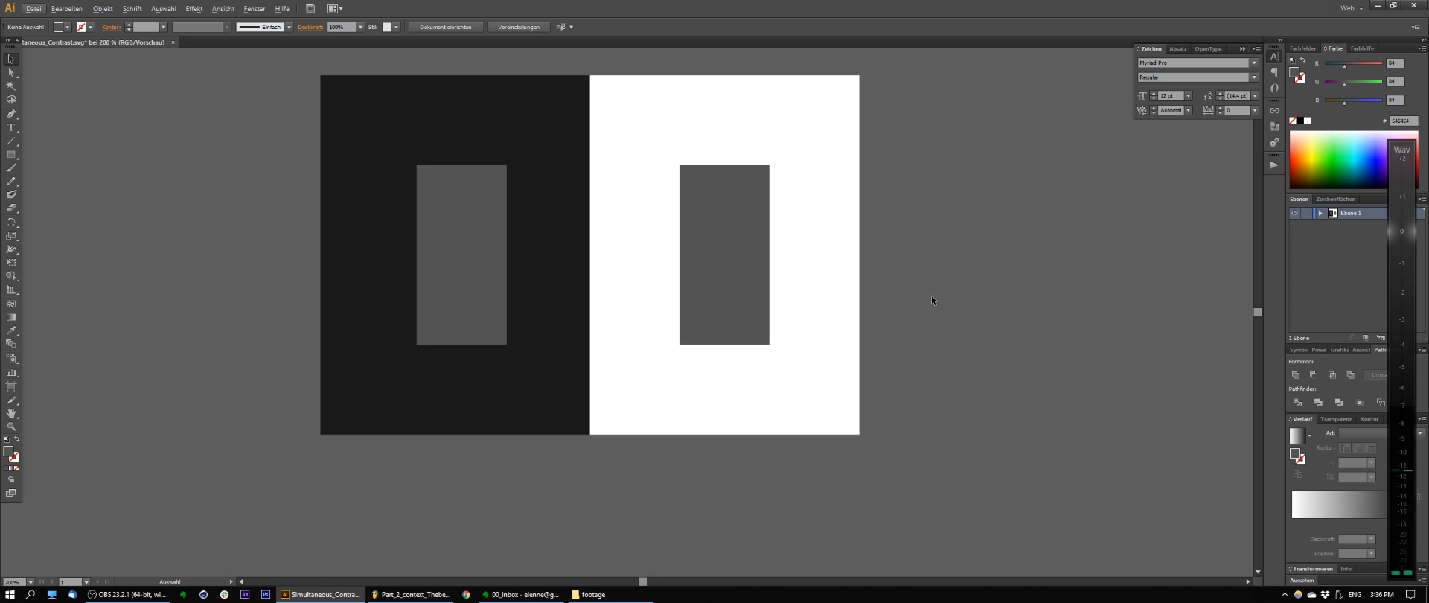
scroll(939, 305, "up", 2)
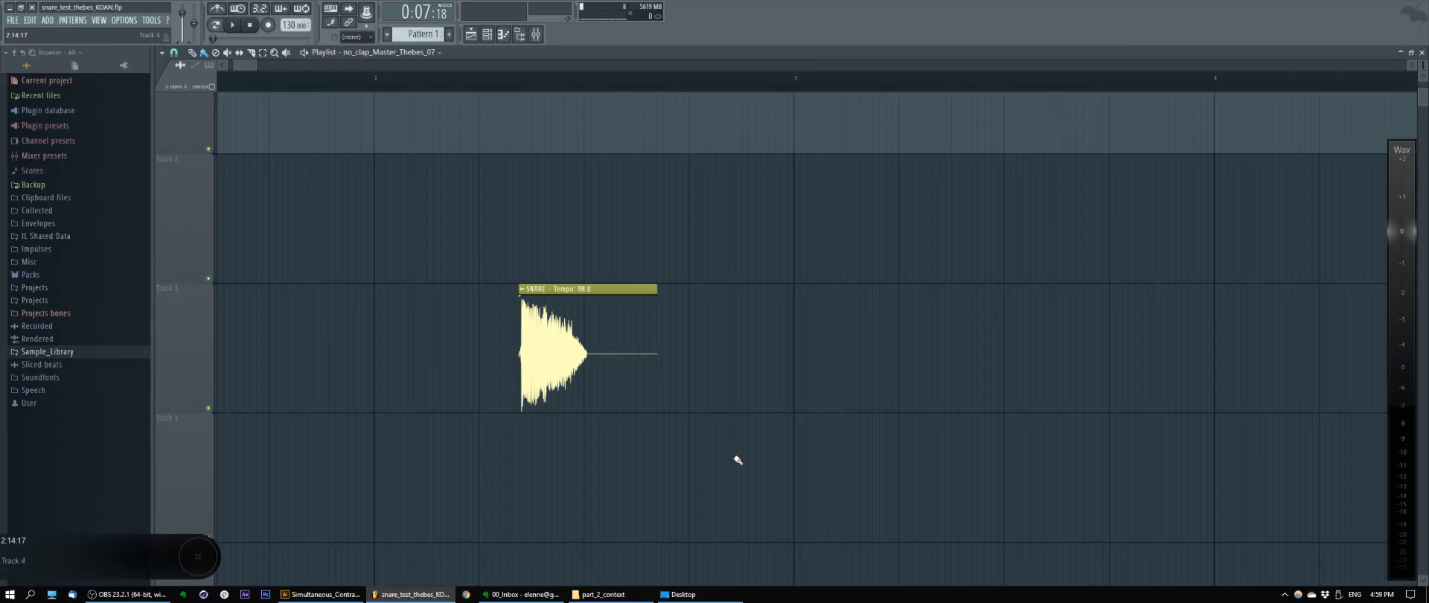
In FL Studio, play the single SNARE clip on Track 3 several times on its own
left_click(474, 77)
key("space")
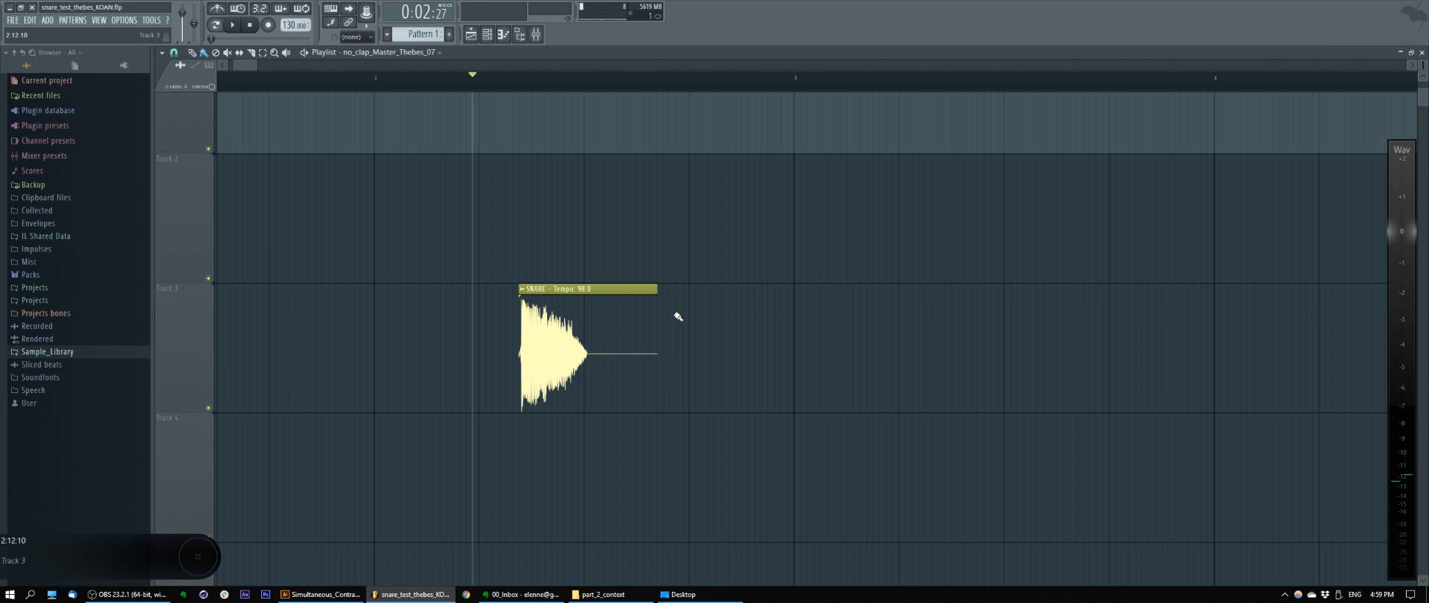
key("space")
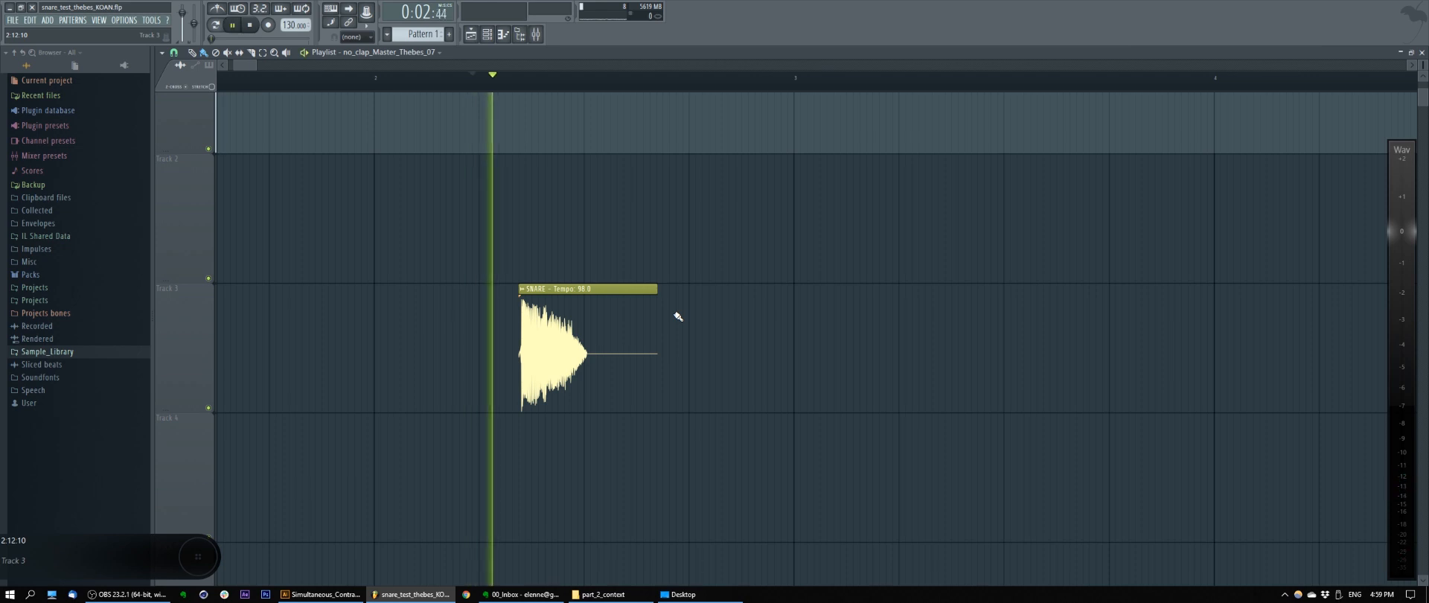
key("space")
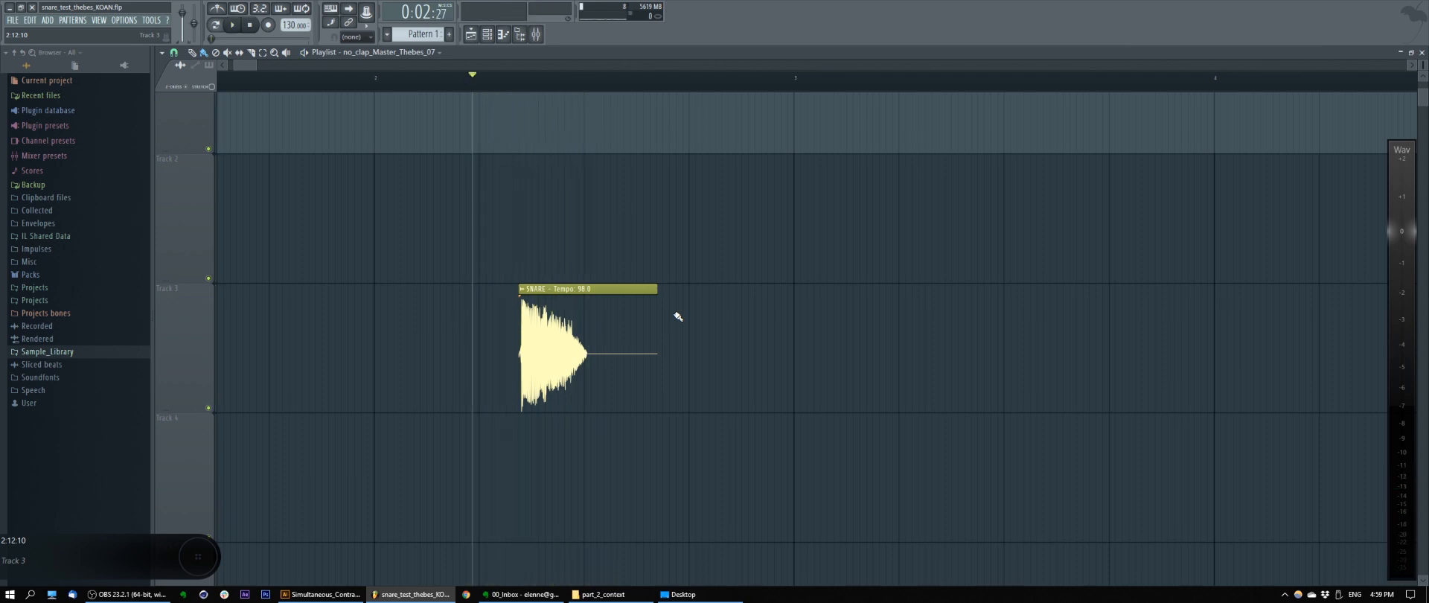
key("space")
key("space")
left_click_drag(731, 319, 394, 360)
left_click(395, 363, "ctrl")
Play the no_clap_Master_Thebes_07 clip on Track 10 together with the four snares above it
scroll(310, 463, "down", 10)
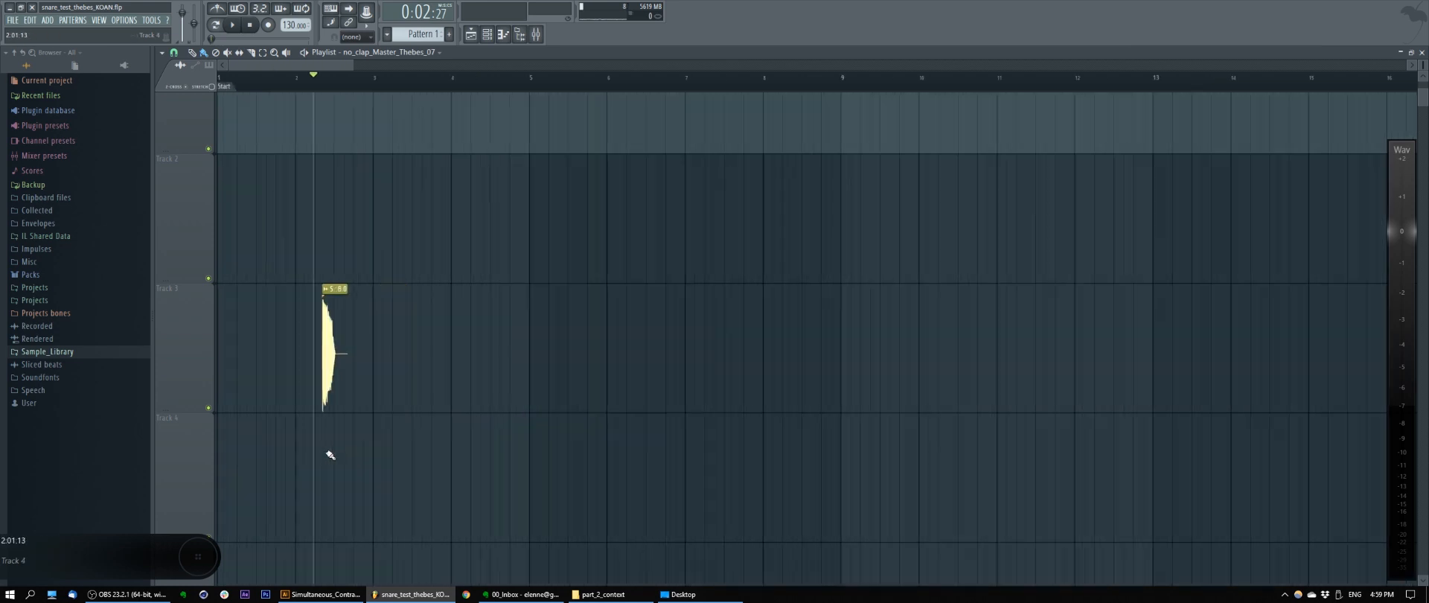
scroll(360, 437, "down", 5)
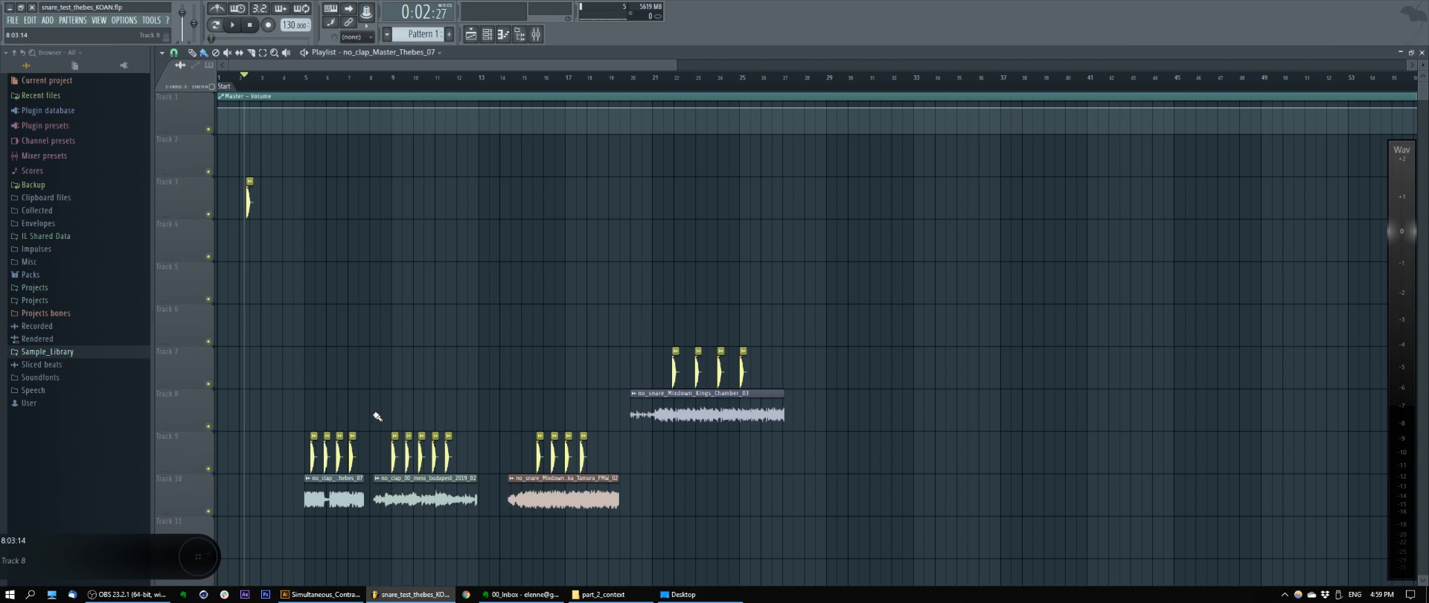
scroll(358, 350, "down", 1)
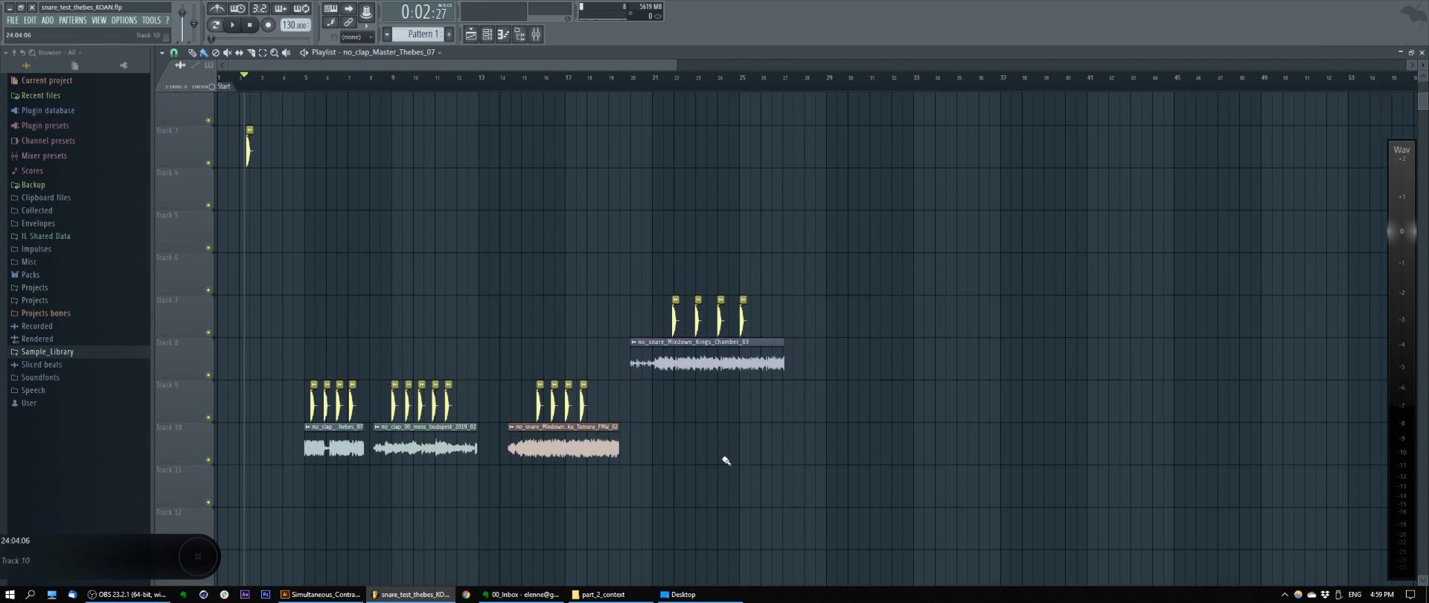
scroll(373, 513, "up", 5)
left_click(375, 90)
key("space")
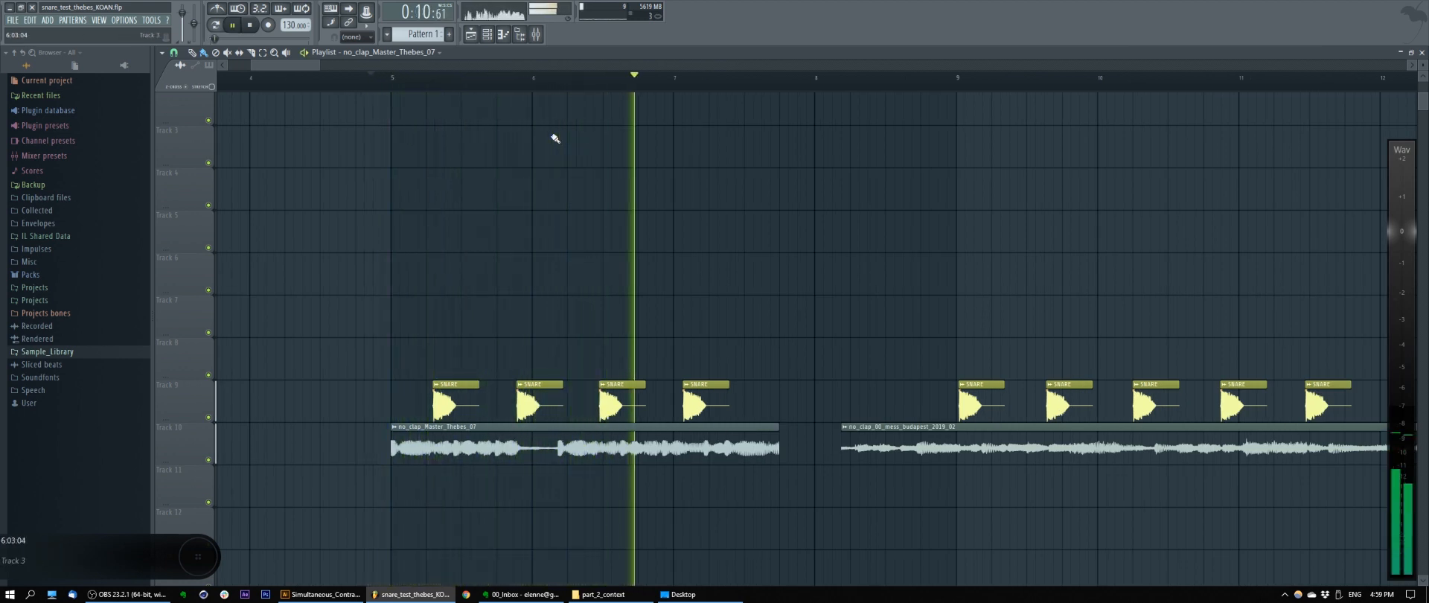
key("space")
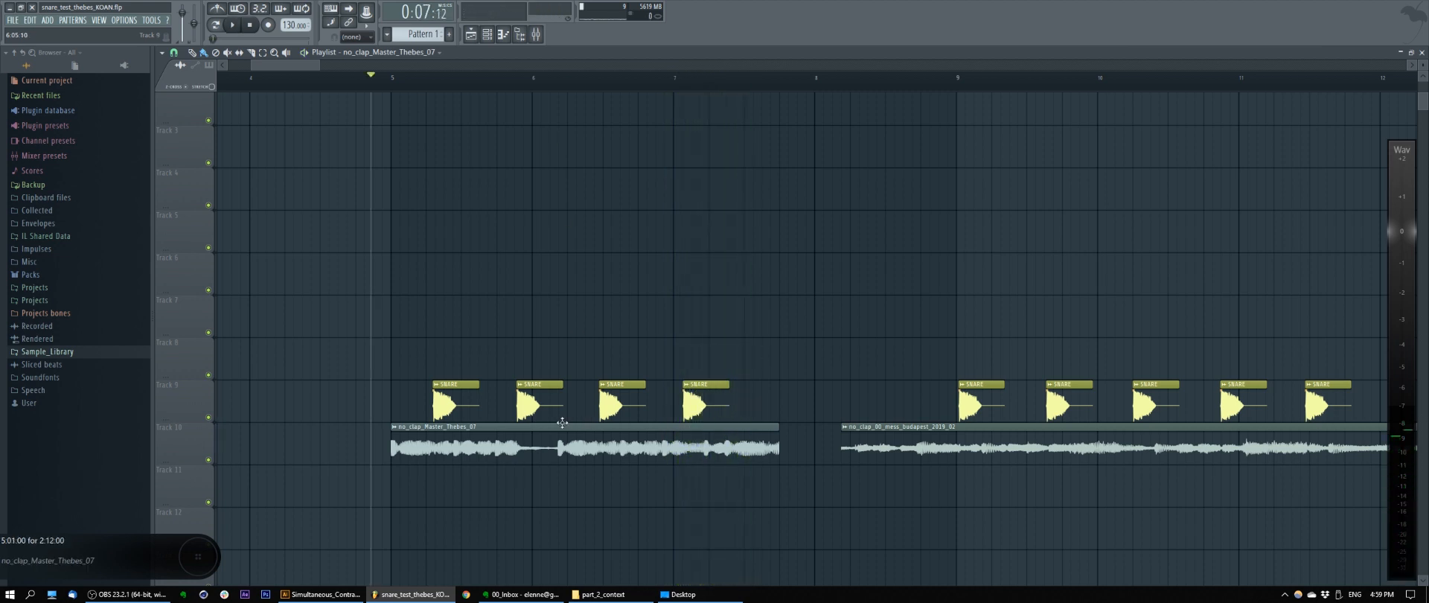
Highlight the four SNARE clips on Track 9 above no_clap_Master_Thebes_07 and clear the selection
scroll(562, 423, "up", 6)
left_click_drag(394, 499, 747, 300)
left_click(795, 309, "ctrl")
scroll(534, 353, "down", 1)
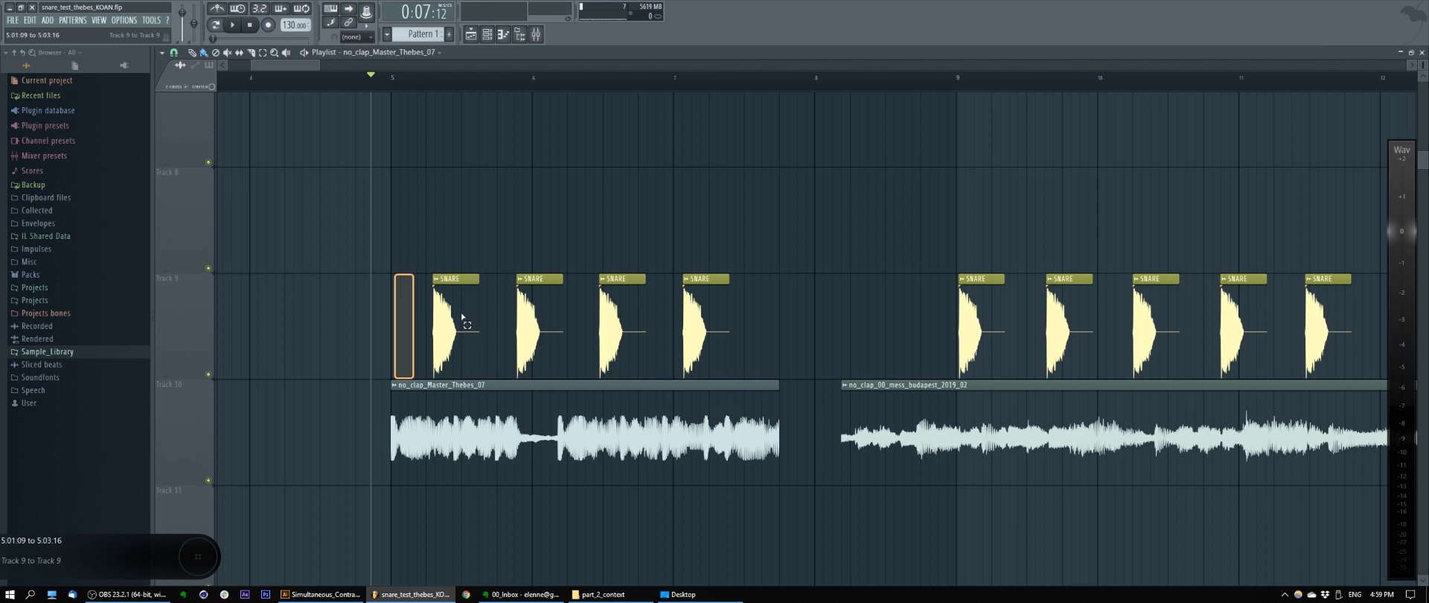
left_click_drag(395, 319, 734, 268)
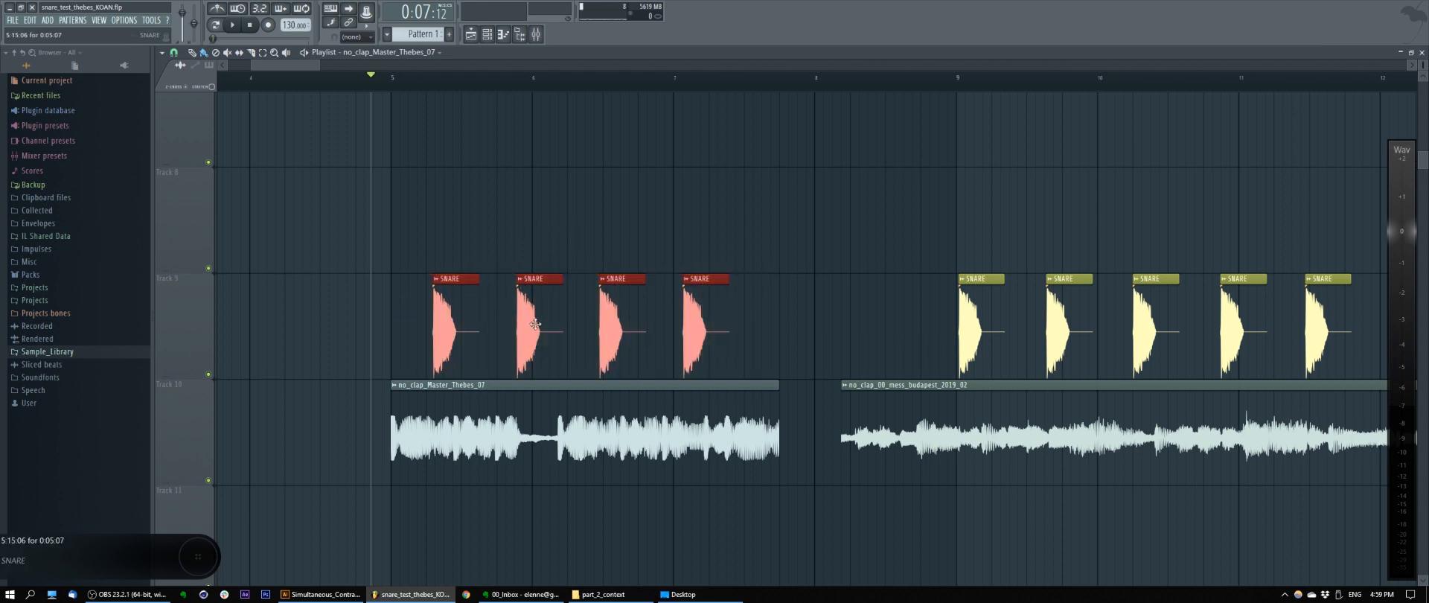
left_click(588, 261, "ctrl")
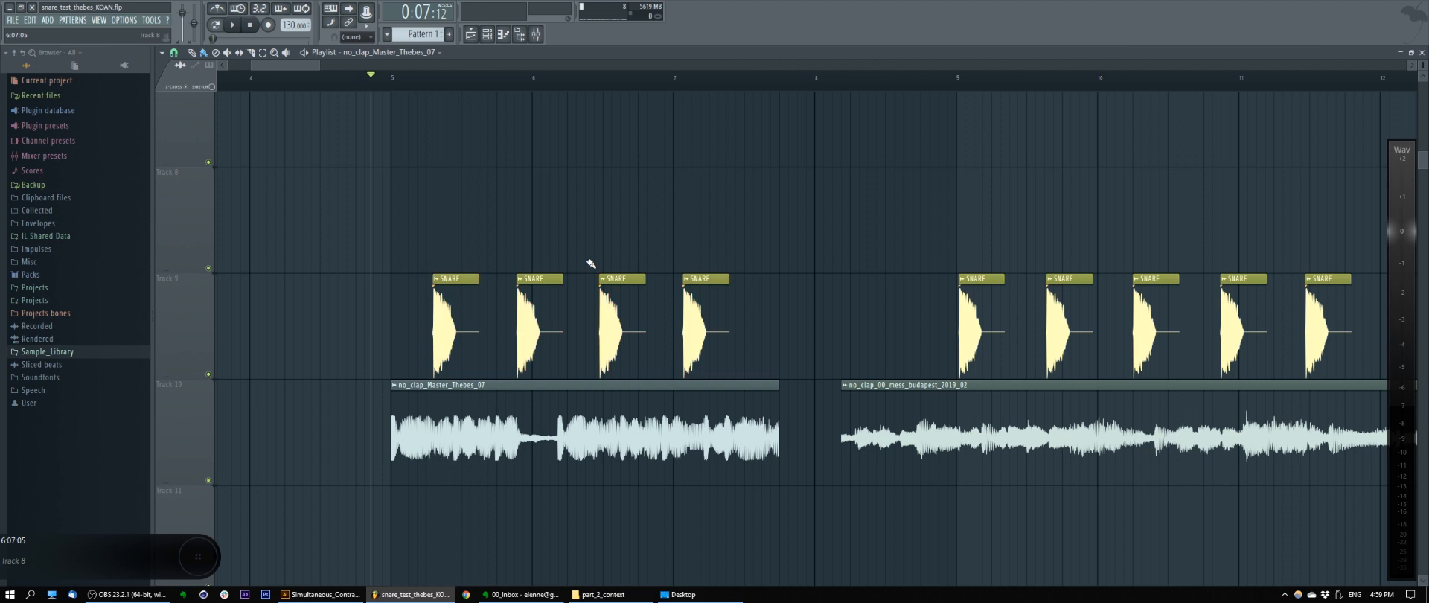
left_click_drag(415, 320, 726, 318)
left_click(718, 249, "ctrl")
Highlight the no_clap_Master_Thebes_07 clip with the snares above it and clear the selection
left_click_drag(408, 424, 424, 446)
left_click(603, 548, "ctrl")
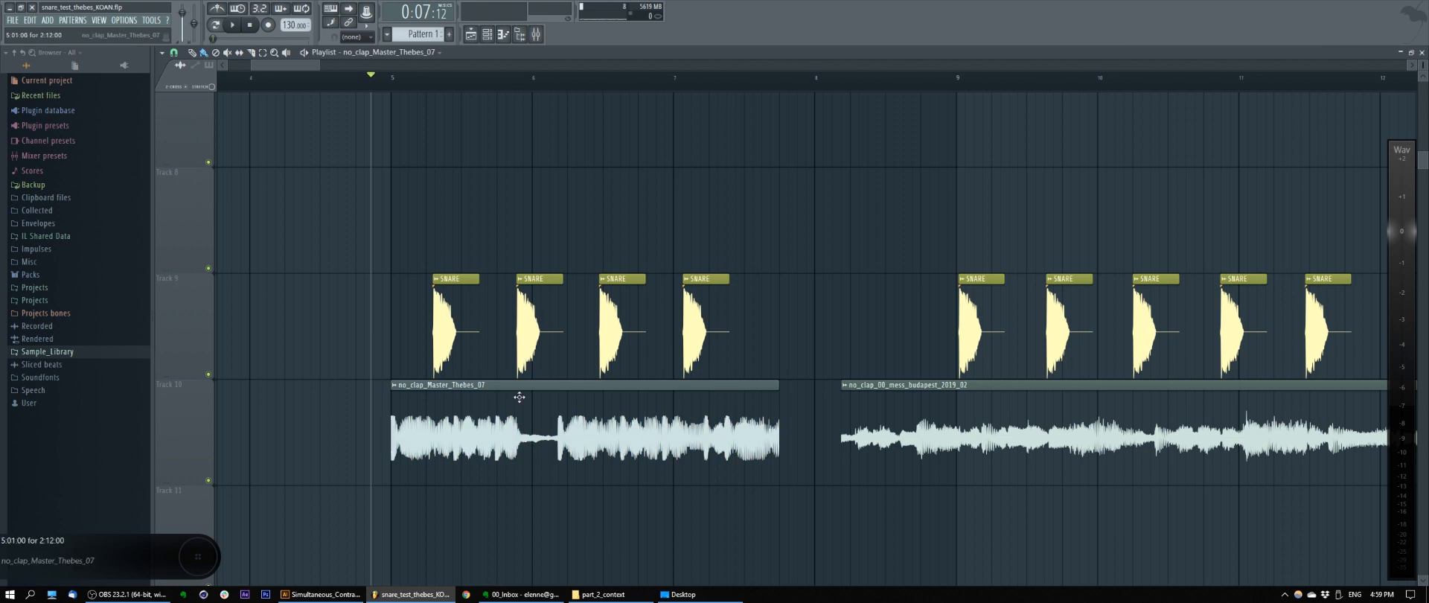
left_click_drag(415, 313, 733, 350)
left_click_drag(552, 424, 437, 334)
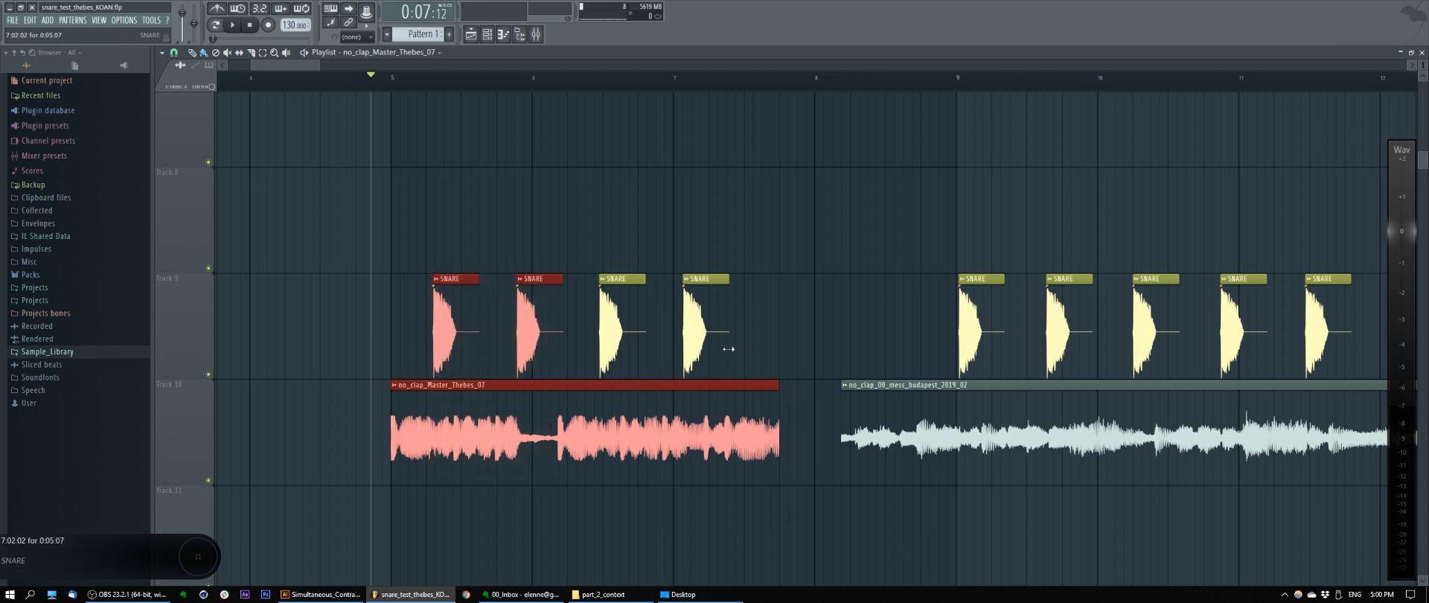
left_click_drag(807, 336, 705, 335)
left_click(705, 335, "ctrl")
Play the no_clap_00_mess_budapest_2019_02 clip with its snares from just before the clip's start
left_click_drag(756, 181, 532, 199)
left_click(501, 80)
key("space")
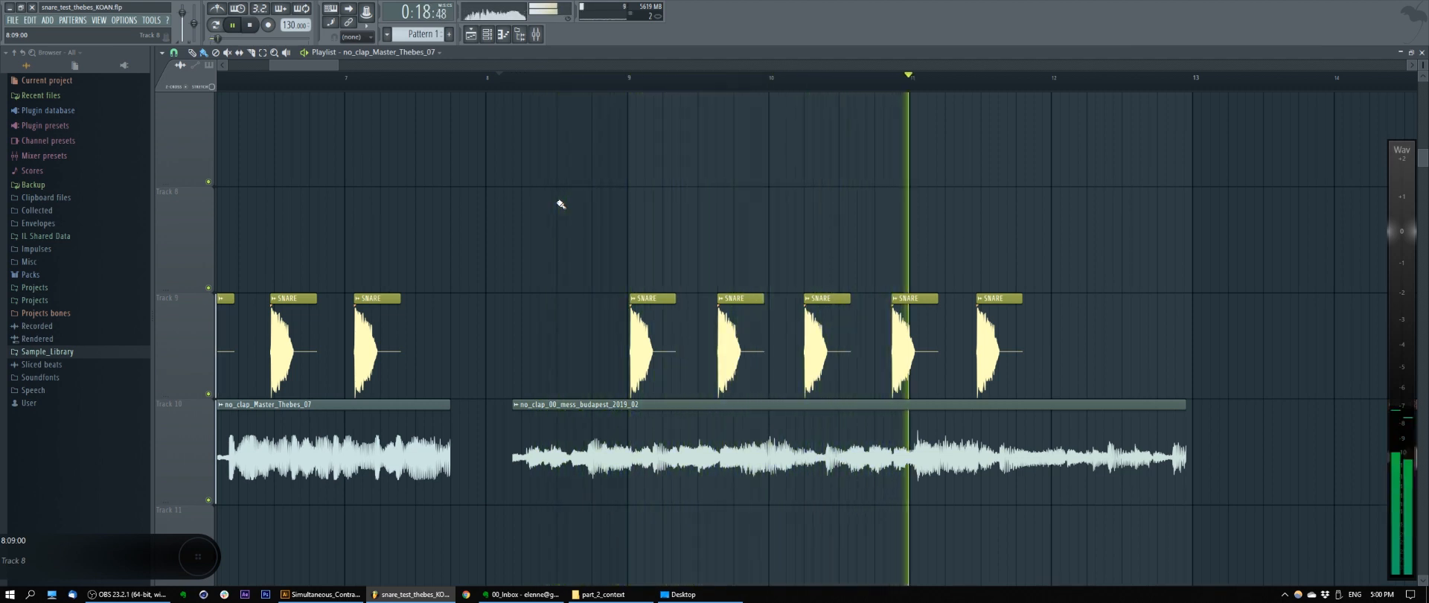
key("space")
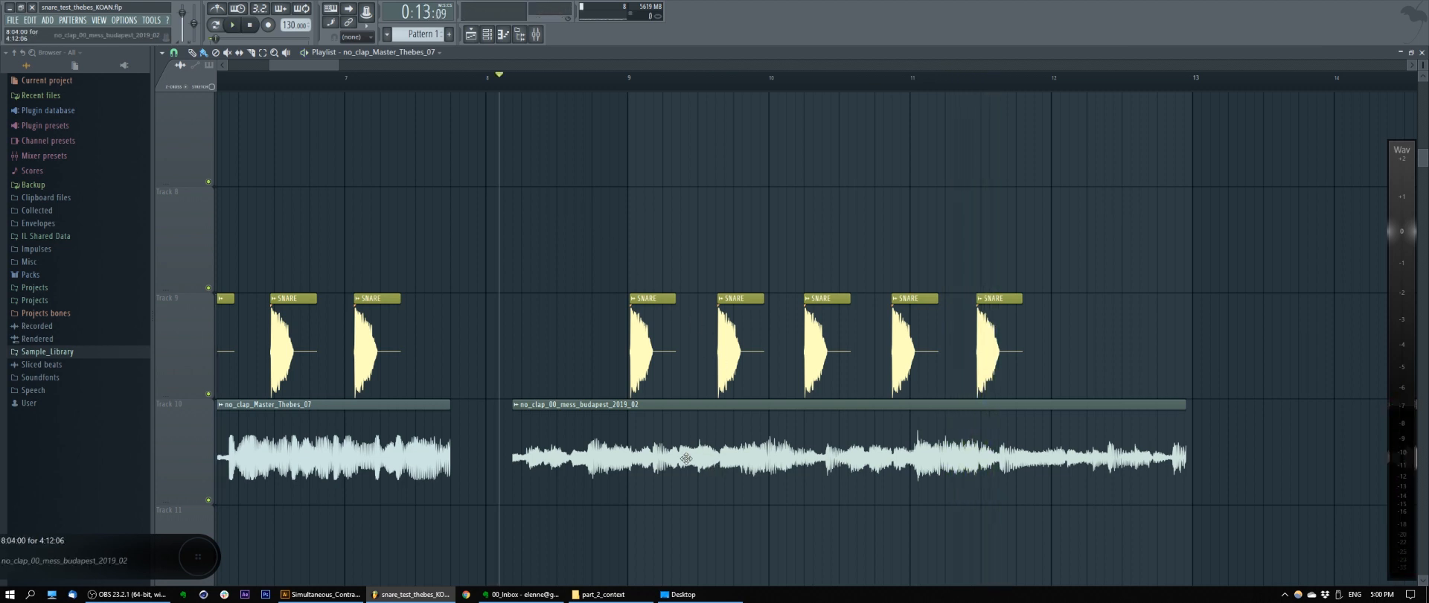
Highlight the no_clap_00_mess_budapest_2019_02 clip and select the five SNARE clips above it
left_click_drag(650, 408, 519, 387)
scroll(475, 428, "up", 2)
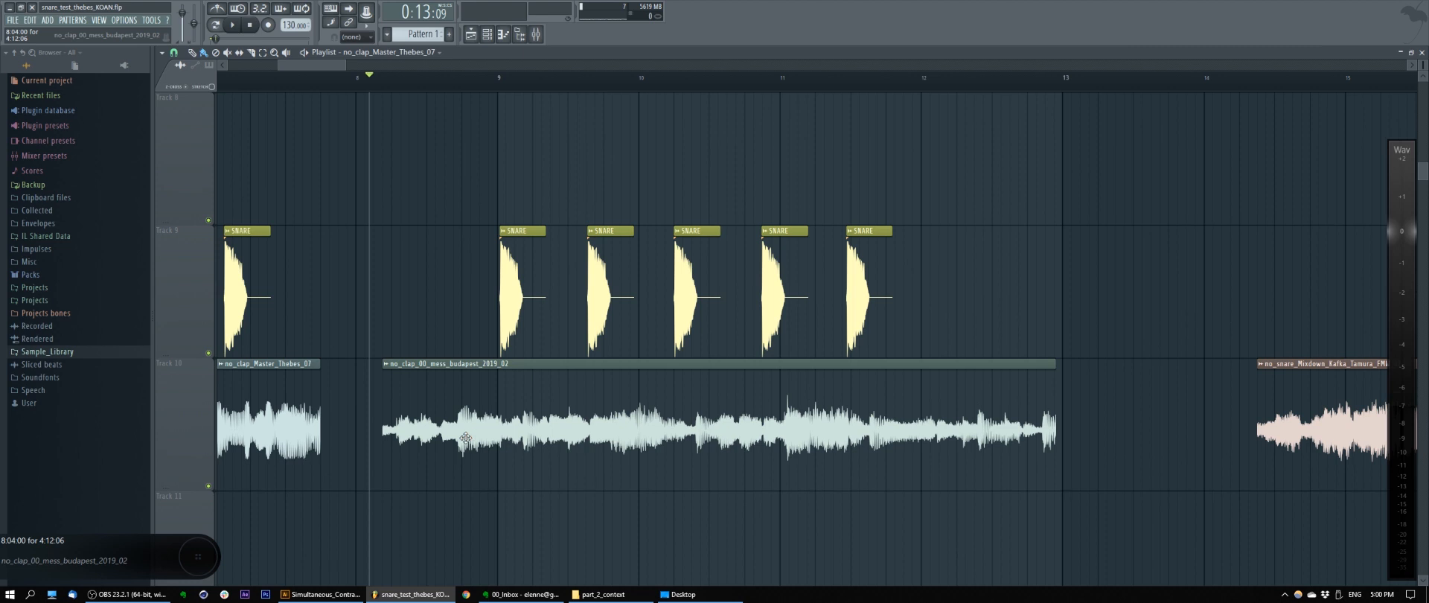
left_click_drag(400, 421, 1052, 417)
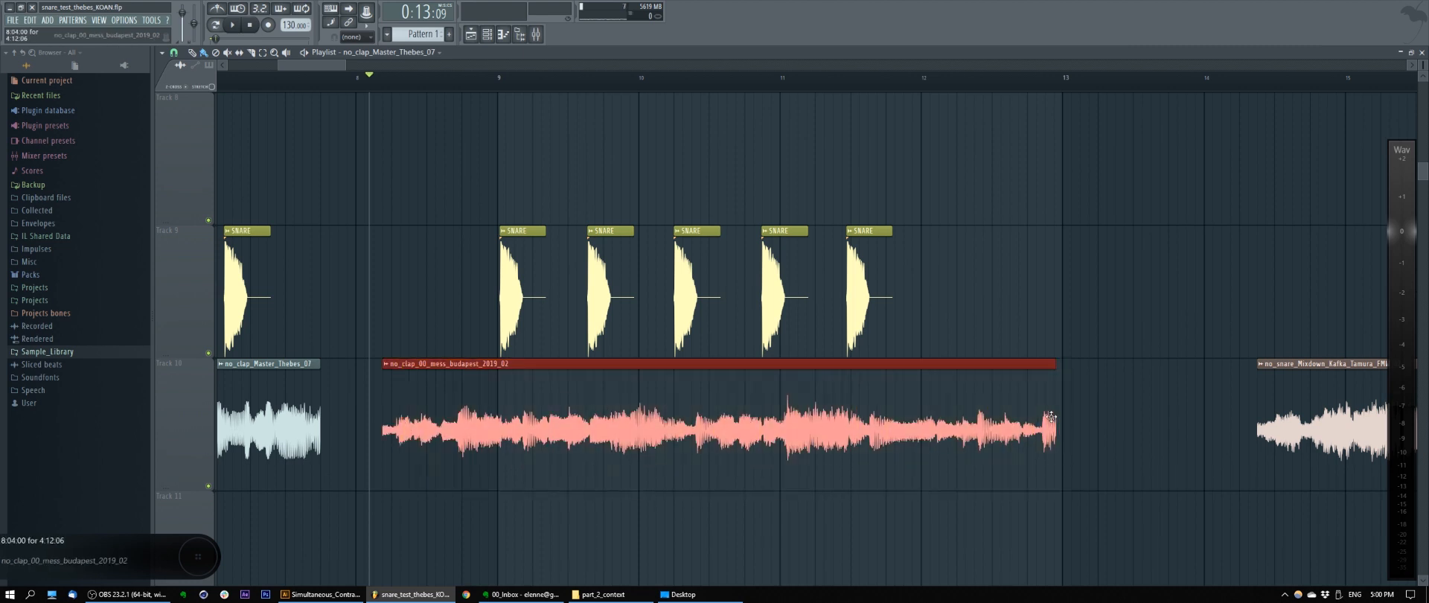
left_click(1091, 416)
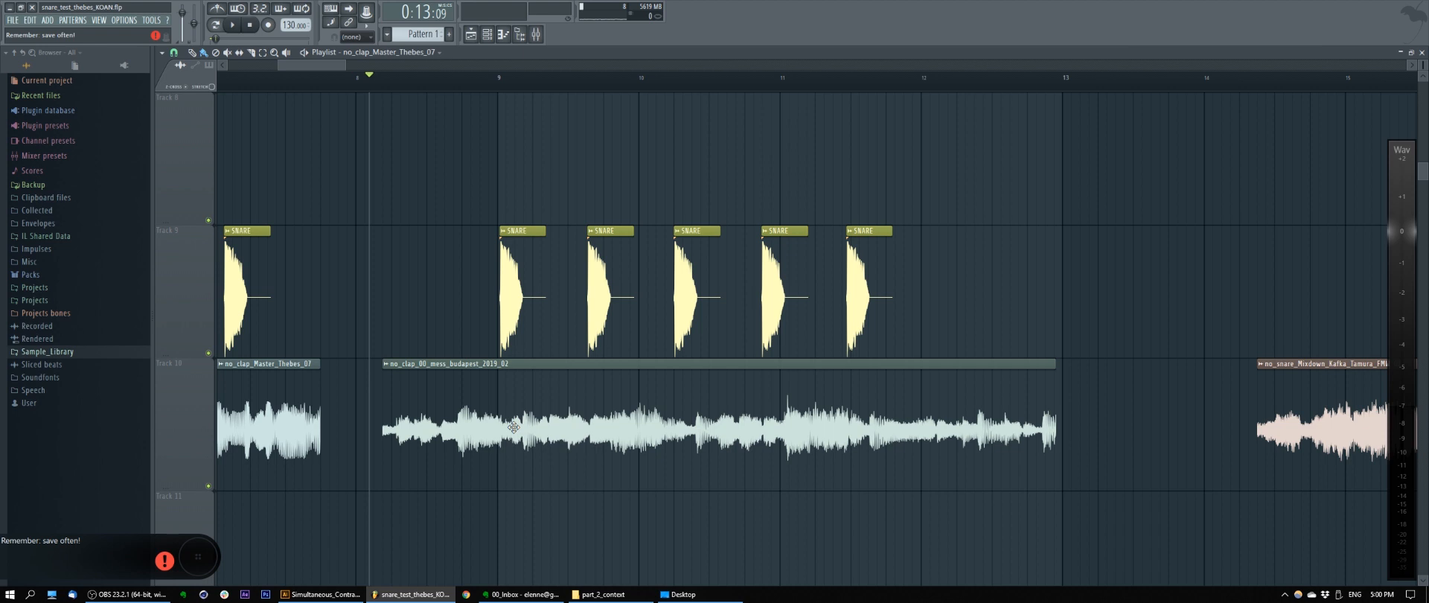
left_click_drag(395, 426, 1110, 426)
left_click_drag(956, 282, 471, 278)
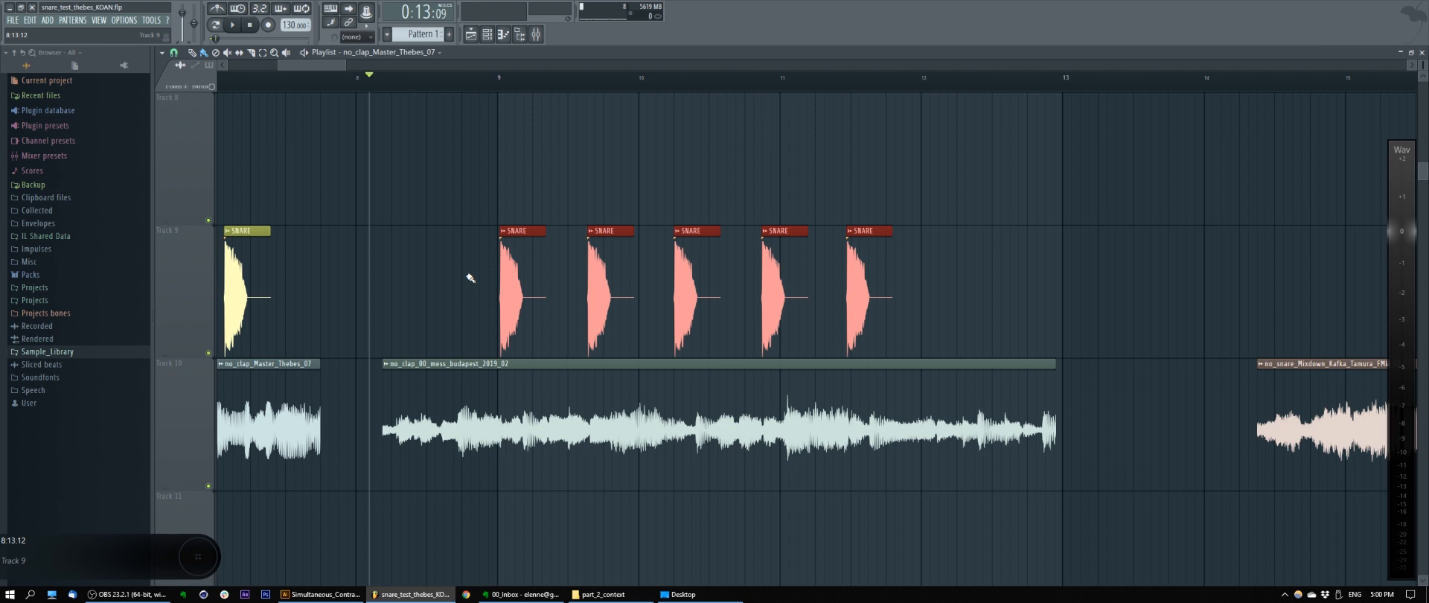
Play the no_snare_Mixdown_Kafka_Tamura_FMW_02 clip with its four snares from just before its start
scroll(470, 279, "down", 3)
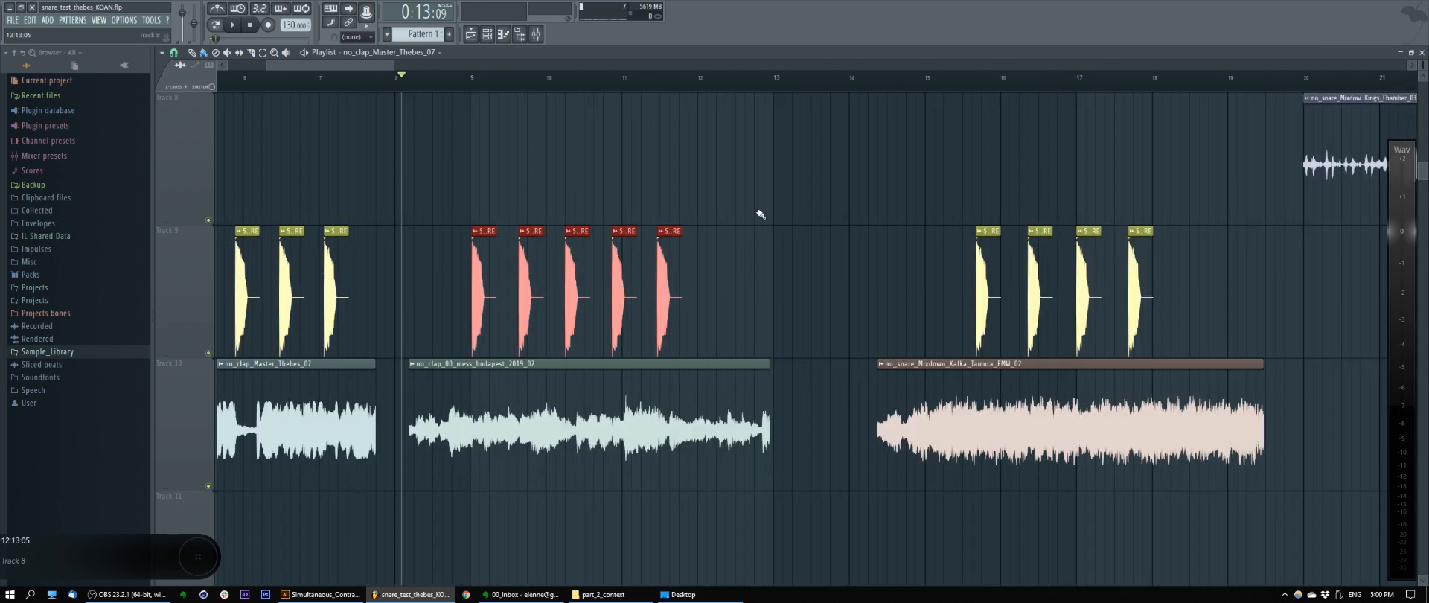
left_click(874, 85)
key("space")
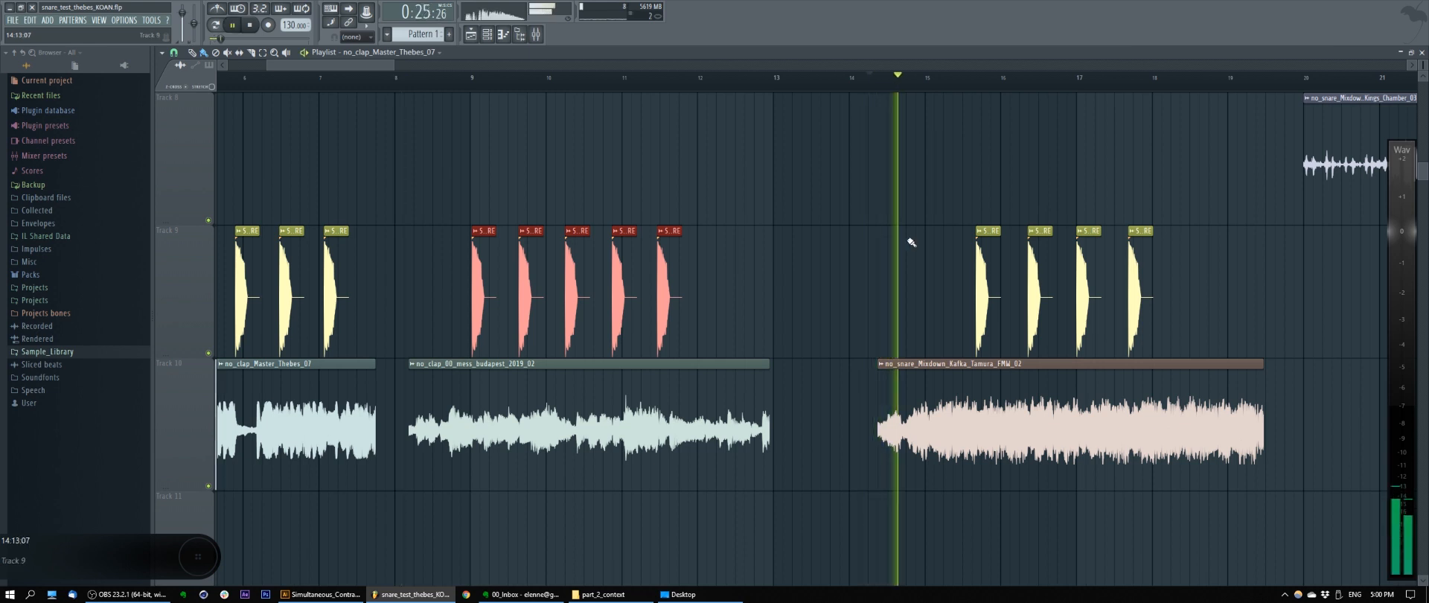
right_click(897, 300)
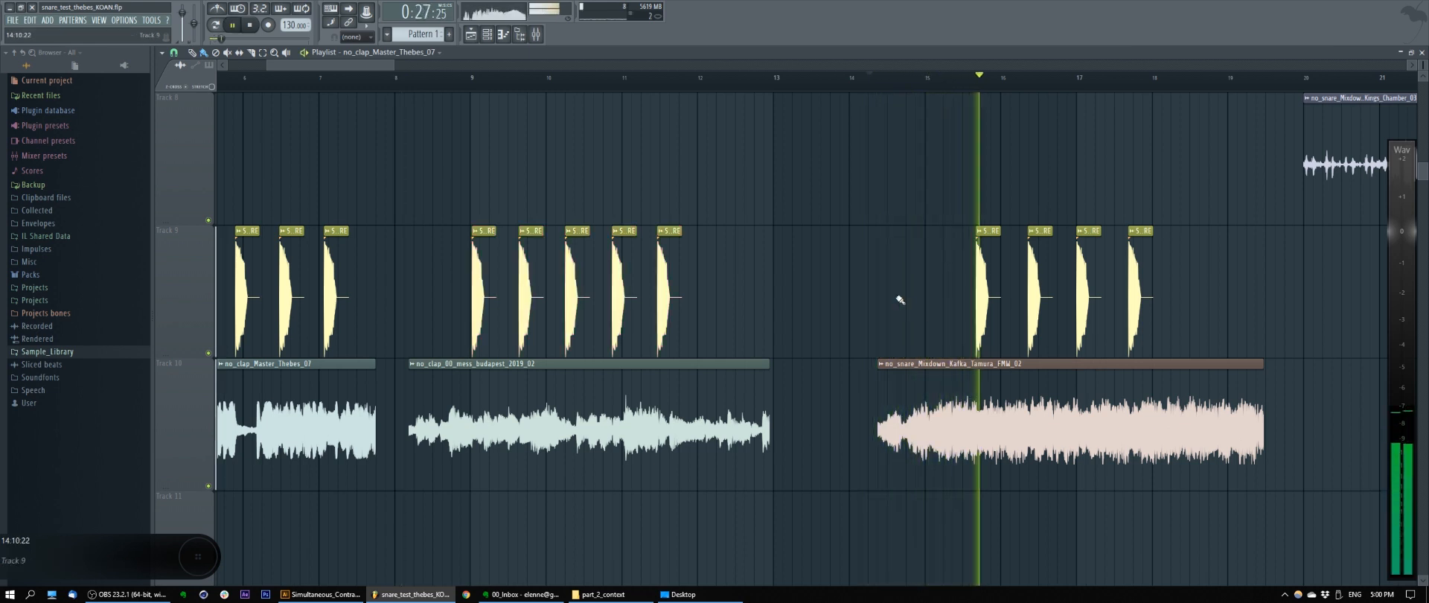
left_click_drag(919, 303, 1257, 294)
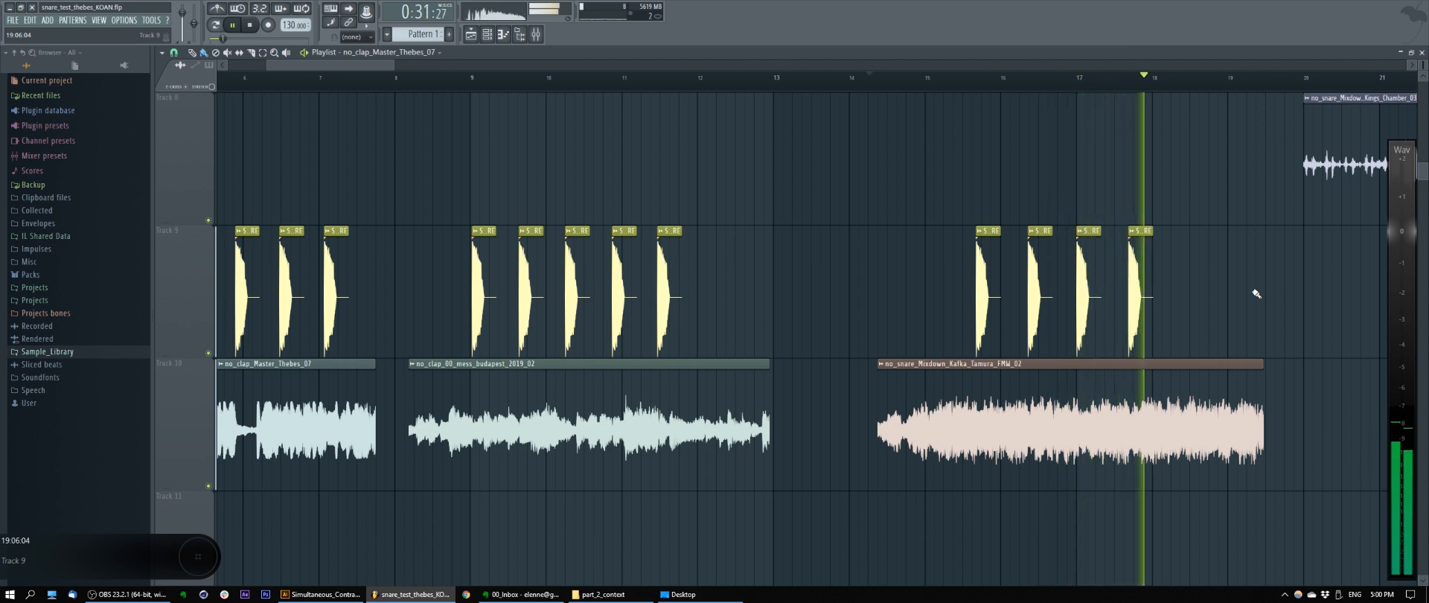
key("space")
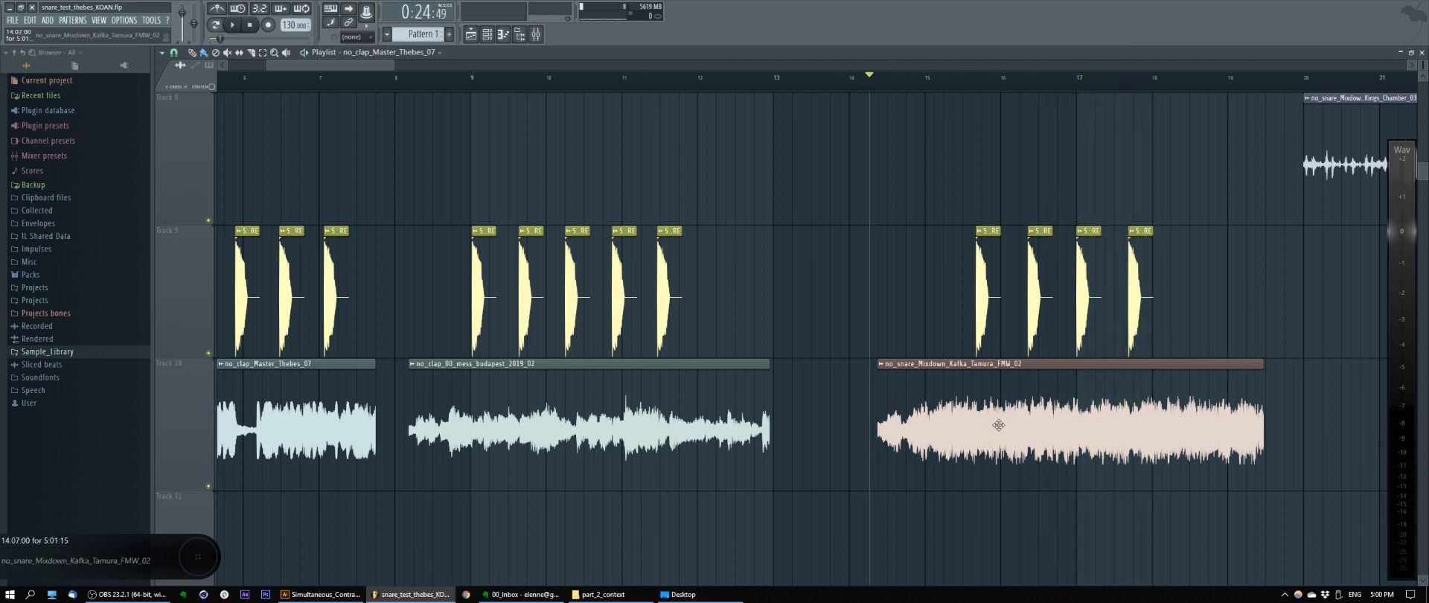
Highlight the no_snare_Mixdown_Kafka_Tamura_FMW_02 clip and select the SNARE clips above it for a close look
scroll(999, 425, "up", 3)
scroll(999, 425, "up", 2)
left_click(849, 426, "ctrl")
left_click(677, 411)
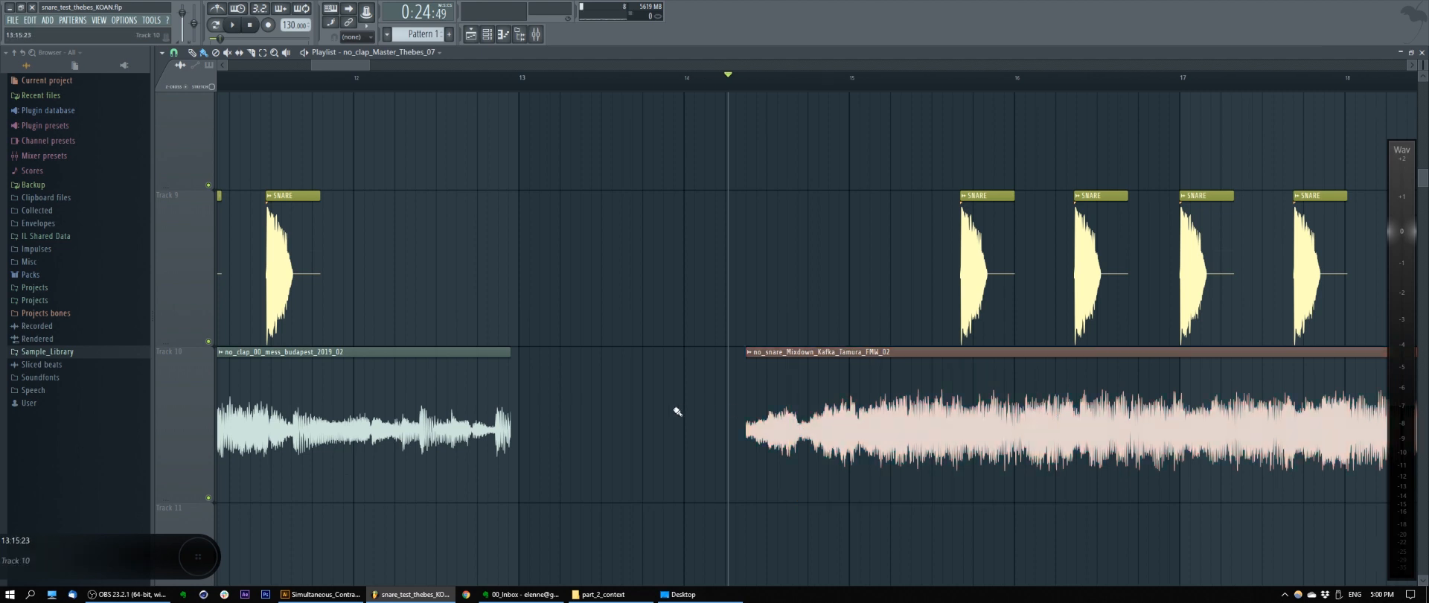
scroll(581, 411, "down", 3)
left_click_drag(697, 402, 954, 447)
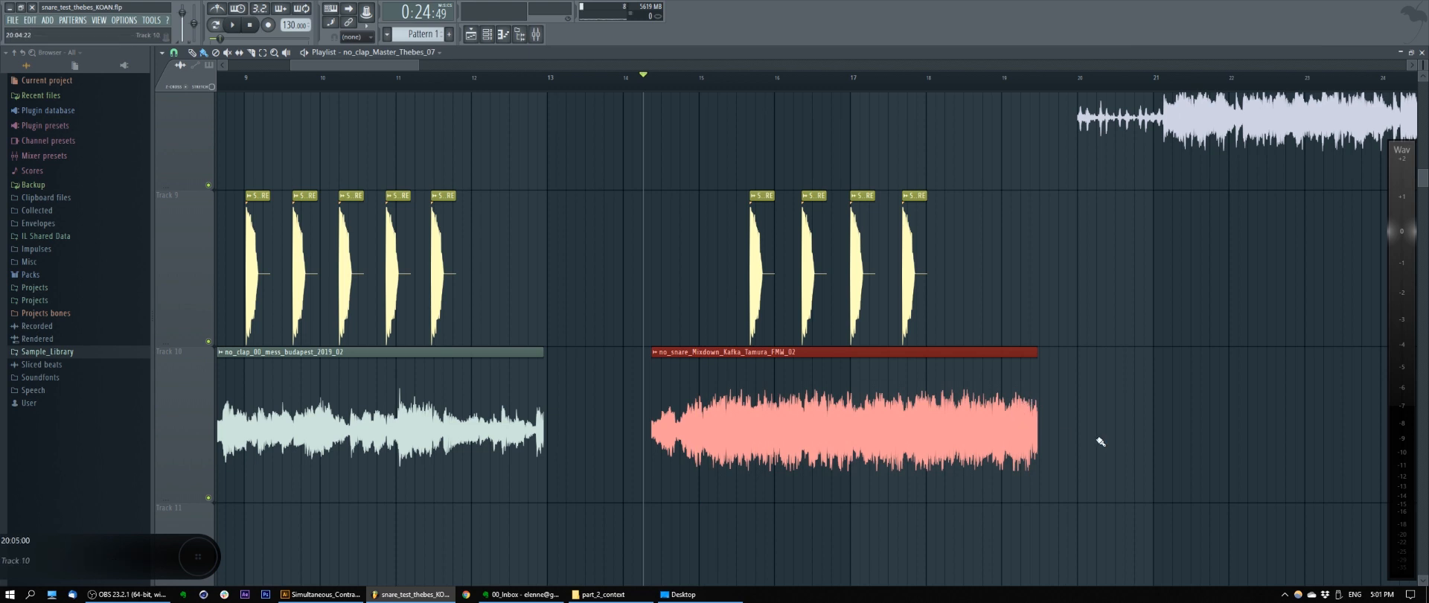
left_click_drag(718, 274, 1057, 262)
scroll(801, 252, "up", 3)
scroll(797, 252, "up", 3)
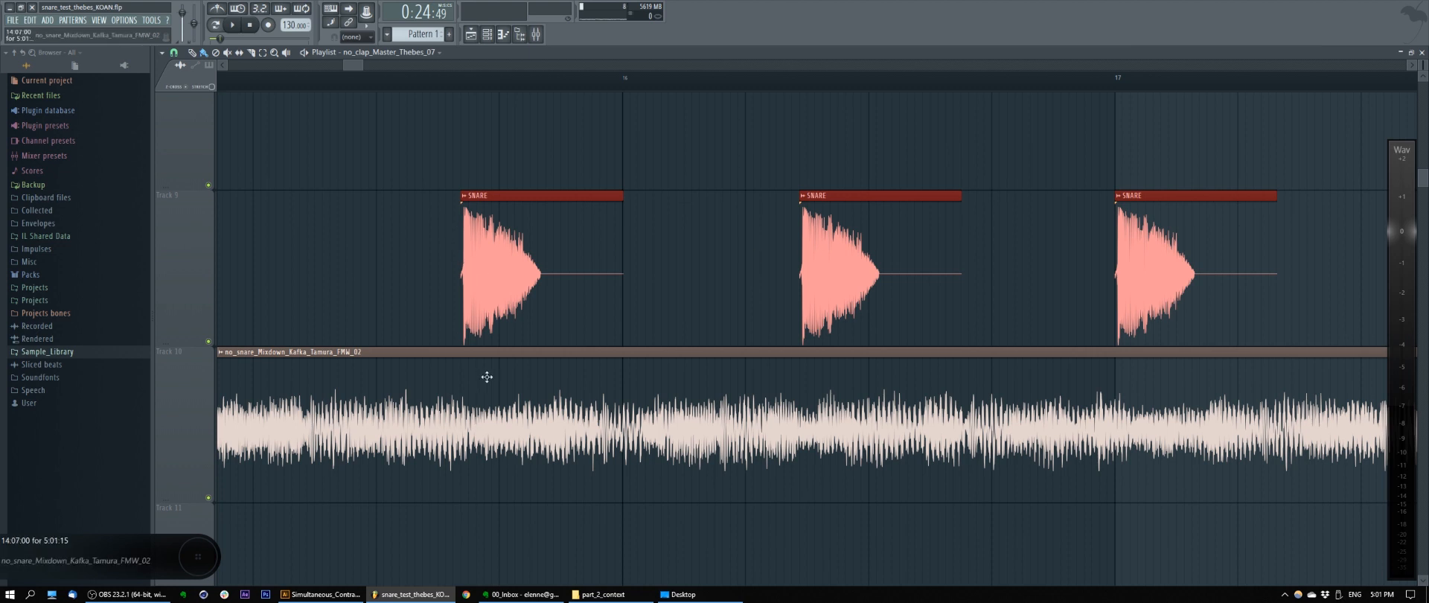
Deselect the SNARE clips above the no_snare_Mixdown_Kafka_Tamura_FMW_02 clip and examine their waveforms closely
scroll(487, 377, "down", 5)
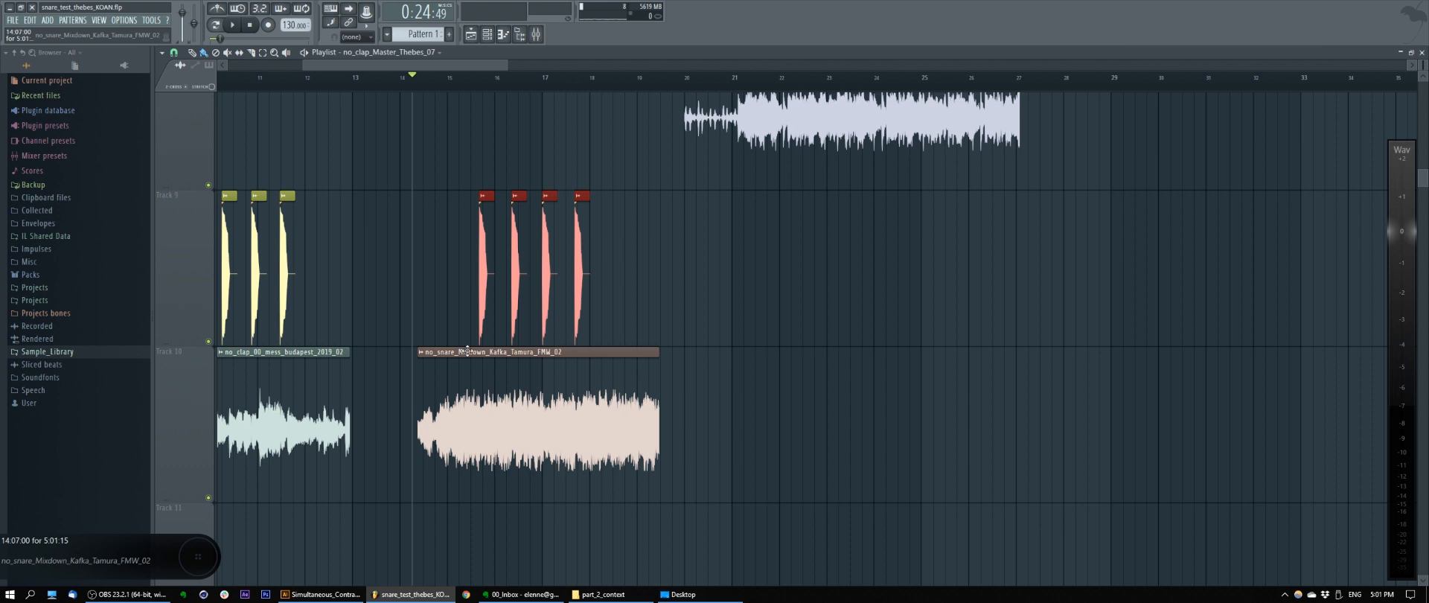
scroll(503, 341, "up", 5)
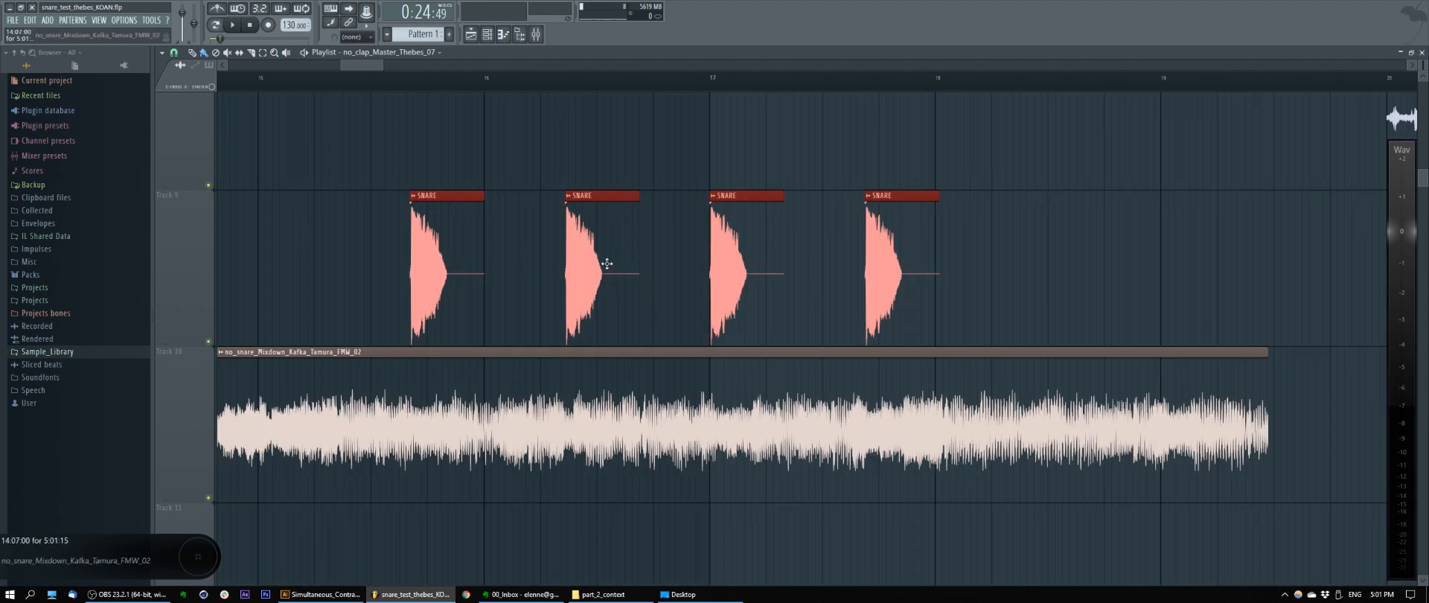
left_click(524, 269)
scroll(524, 269, "up", 3)
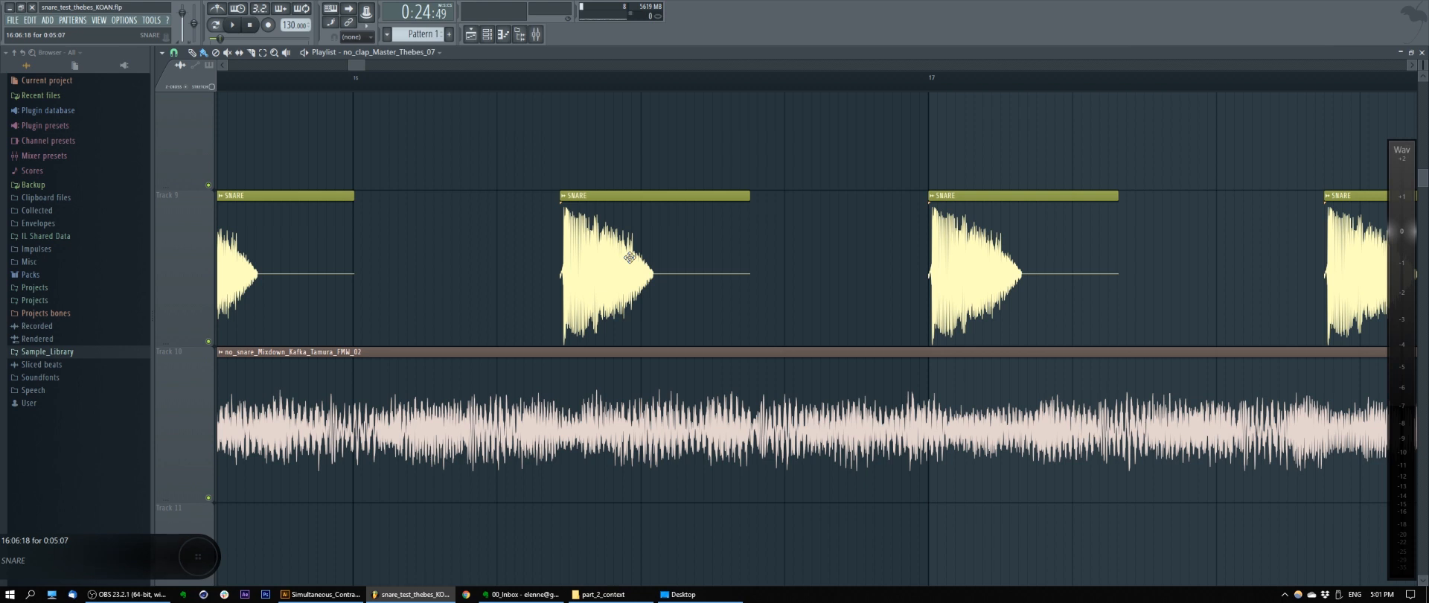
Play the no_snare_Mixdown_Kings_Chamber_03 clip with its four snares from the clip's start
scroll(629, 258, "down", 6)
scroll(533, 354, "up", 5)
scroll(675, 402, "down", 4)
scroll(678, 387, "up", 3)
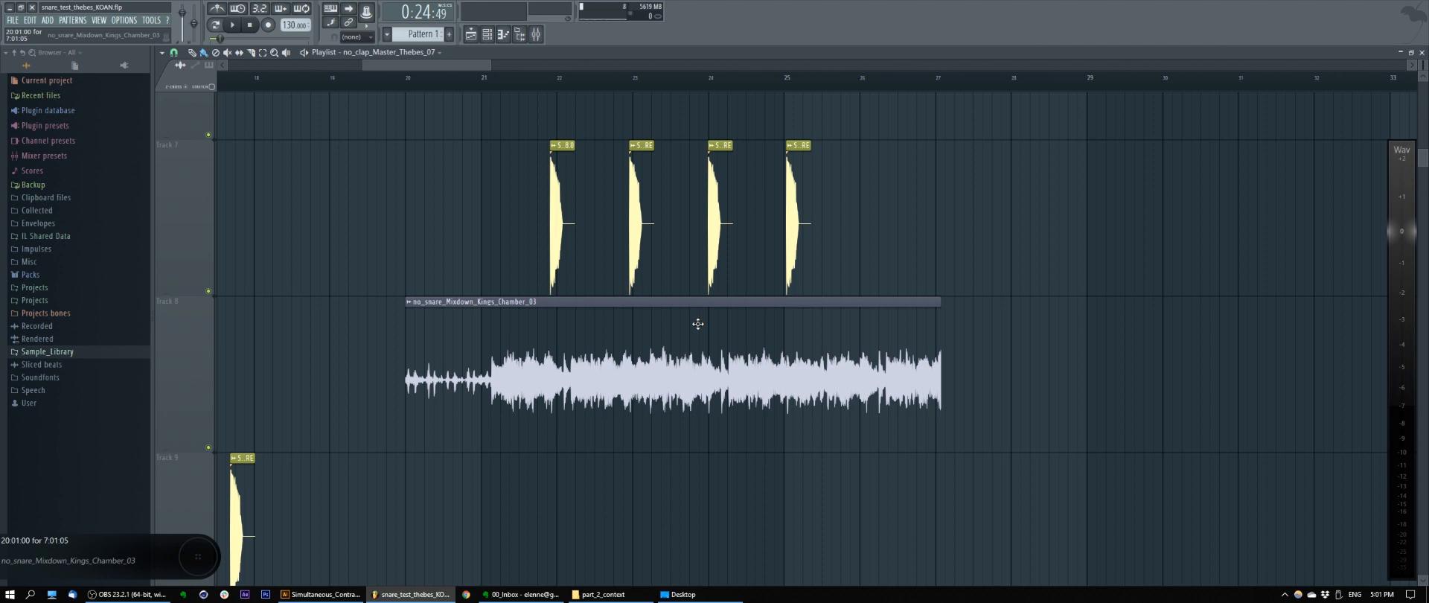
left_click(408, 77)
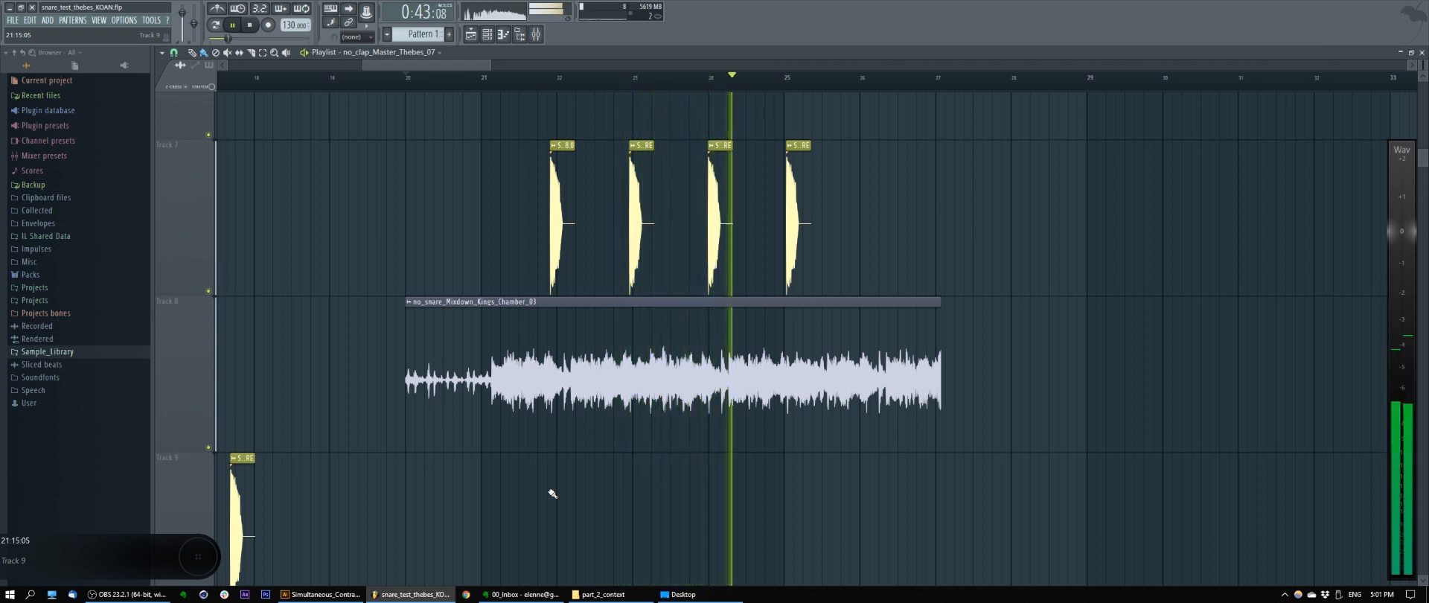
key("space")
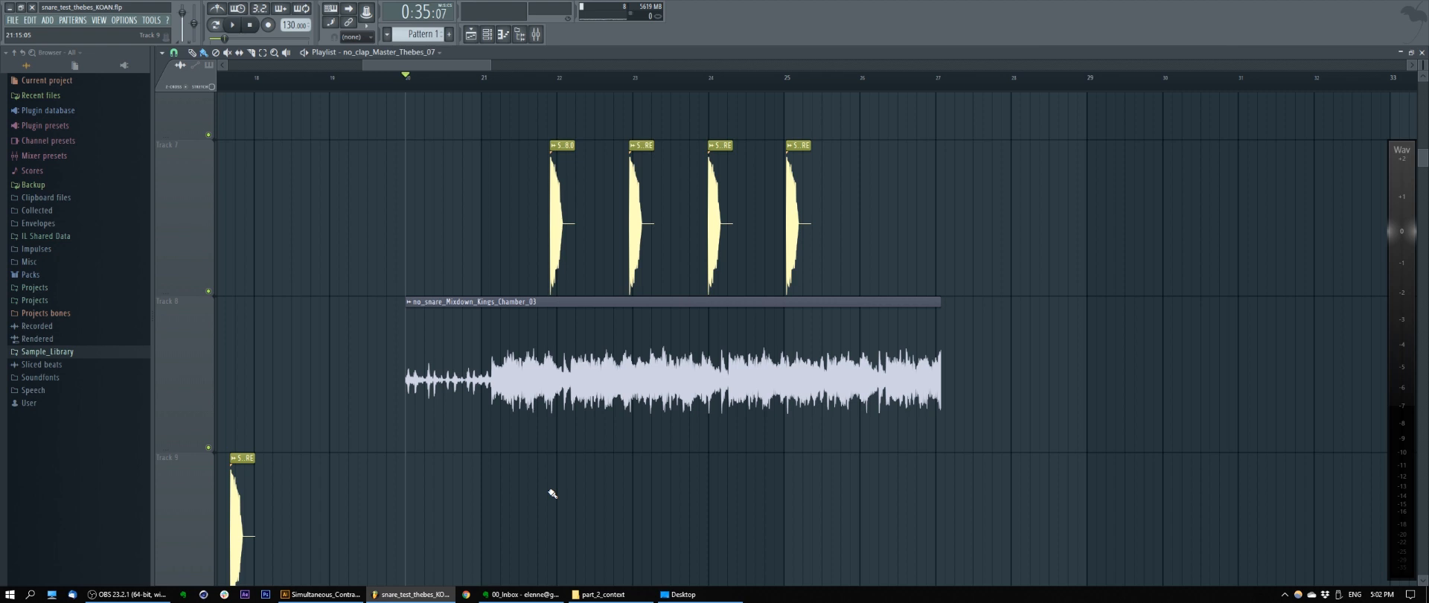
Examine the music mixes and the snare clips above them across the whole playlist arrangement
left_click_drag(553, 494, 968, 259)
left_click_drag(514, 438, 737, 459)
scroll(737, 460, "down", 4)
left_click_drag(346, 447, 449, 421)
left_click(501, 359, "ctrl")
scroll(512, 365, "down", 3)
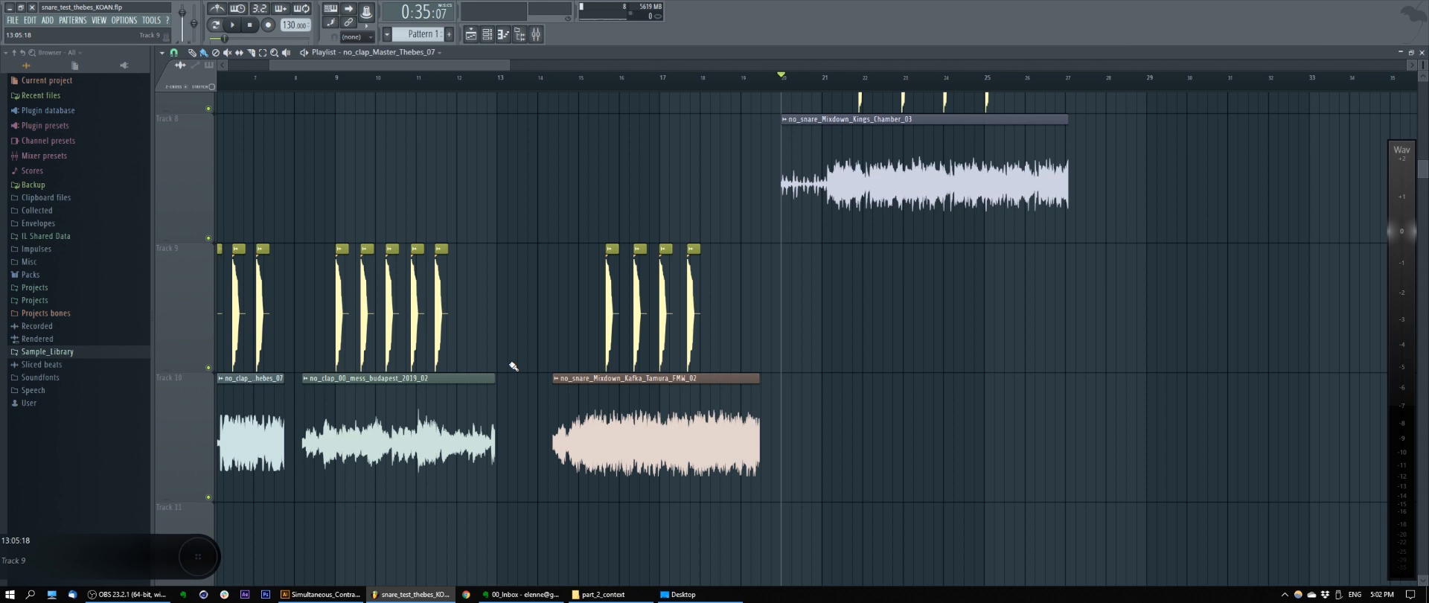
scroll(513, 366, "up", 3)
scroll(511, 360, "down", 6)
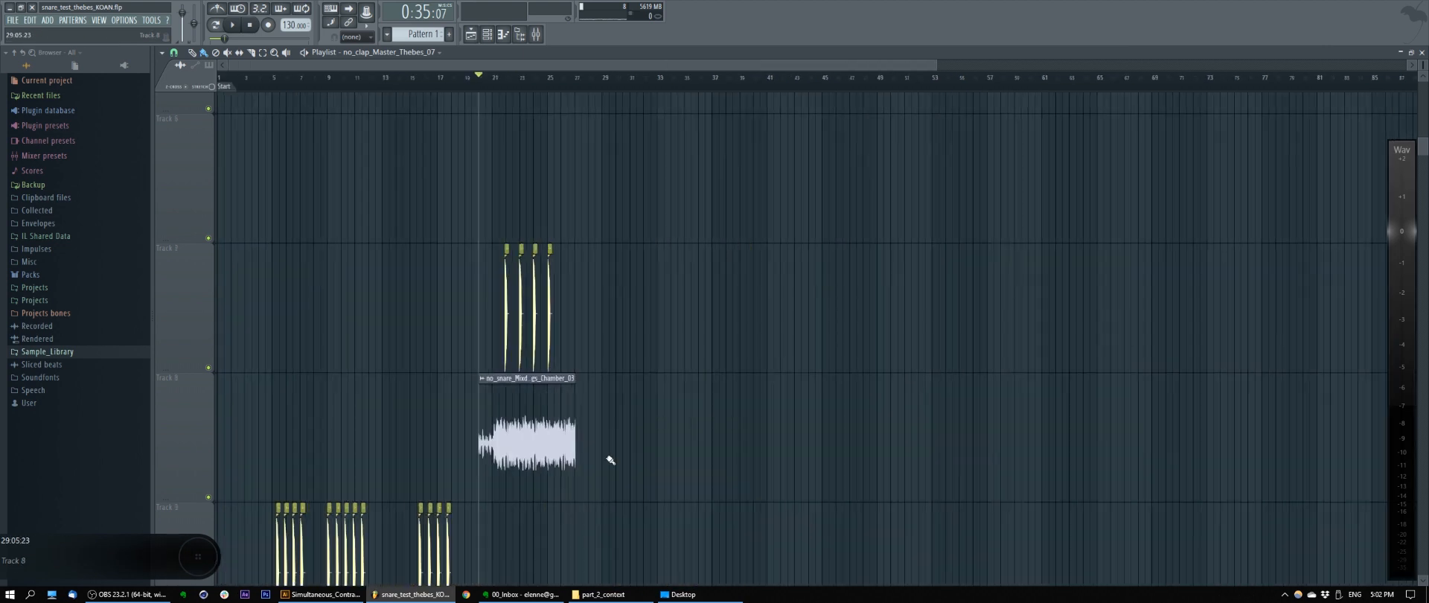
scroll(524, 345, "down", 2)
left_click_drag(613, 454, 223, 257)
left_click(311, 295, "ctrl")
scroll(371, 348, "down", 1)
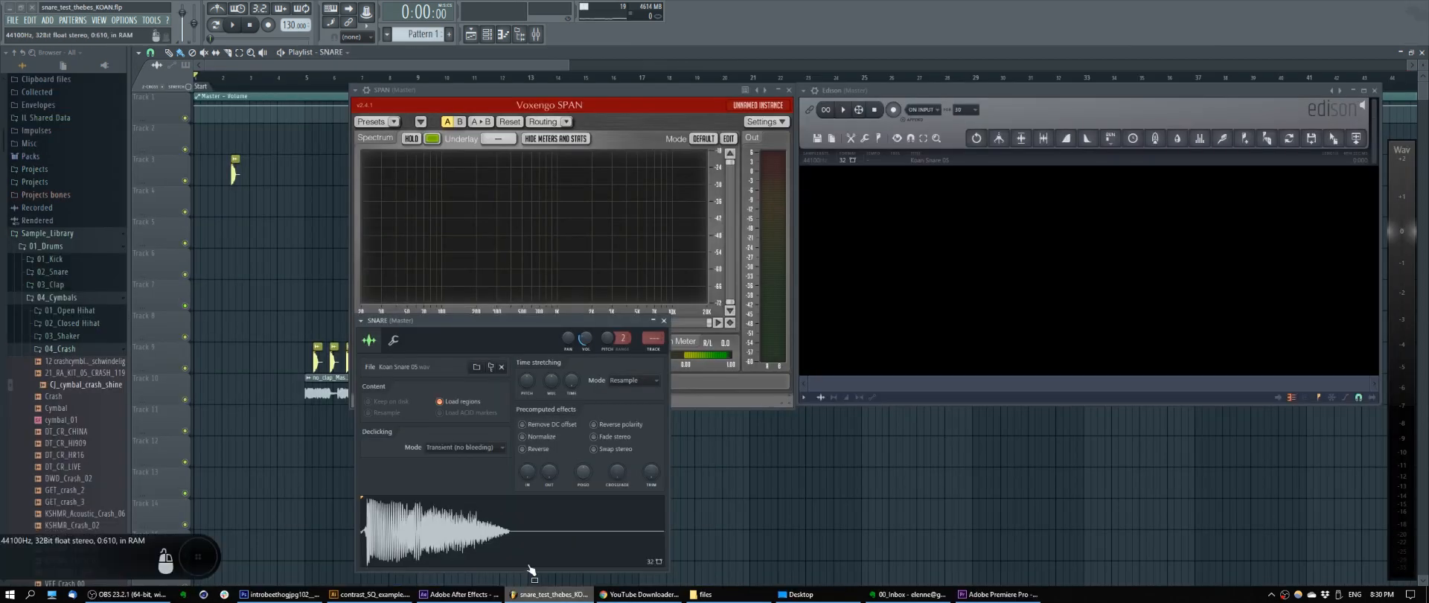
Preview the Koan snare sample from its waveform in the SNARE channel settings
left_click(477, 532)
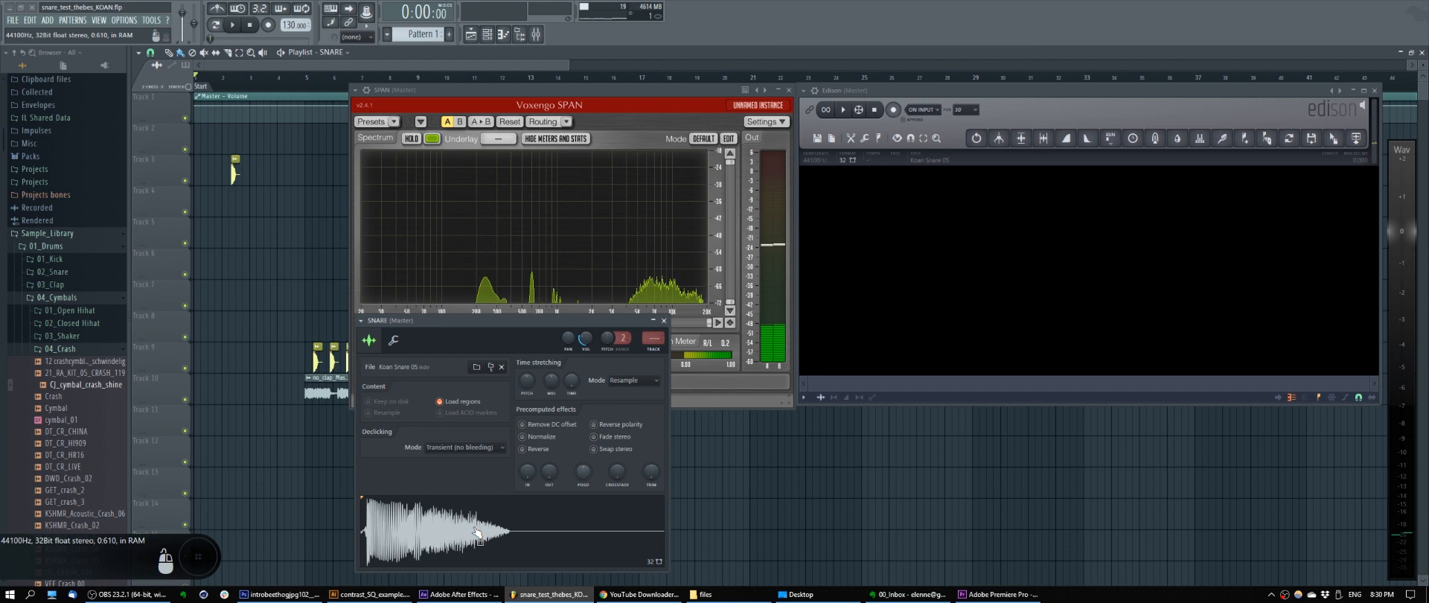
left_click(477, 532)
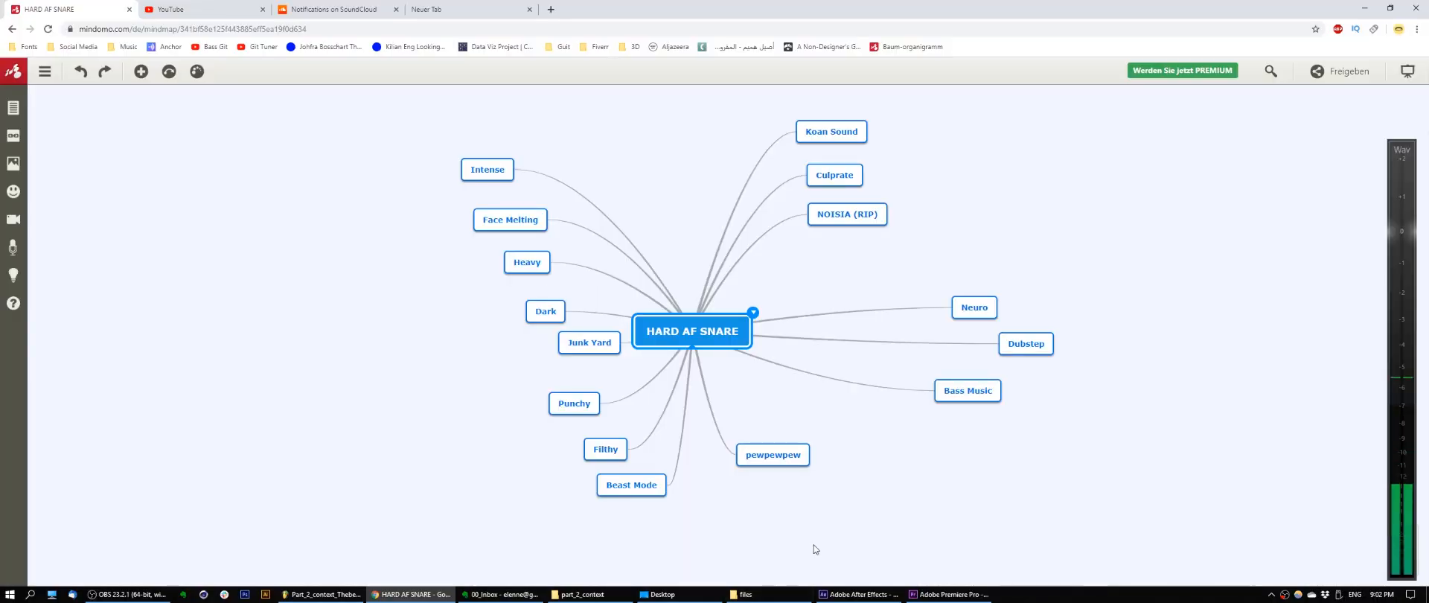
left_click_drag(689, 331, 689, 332)
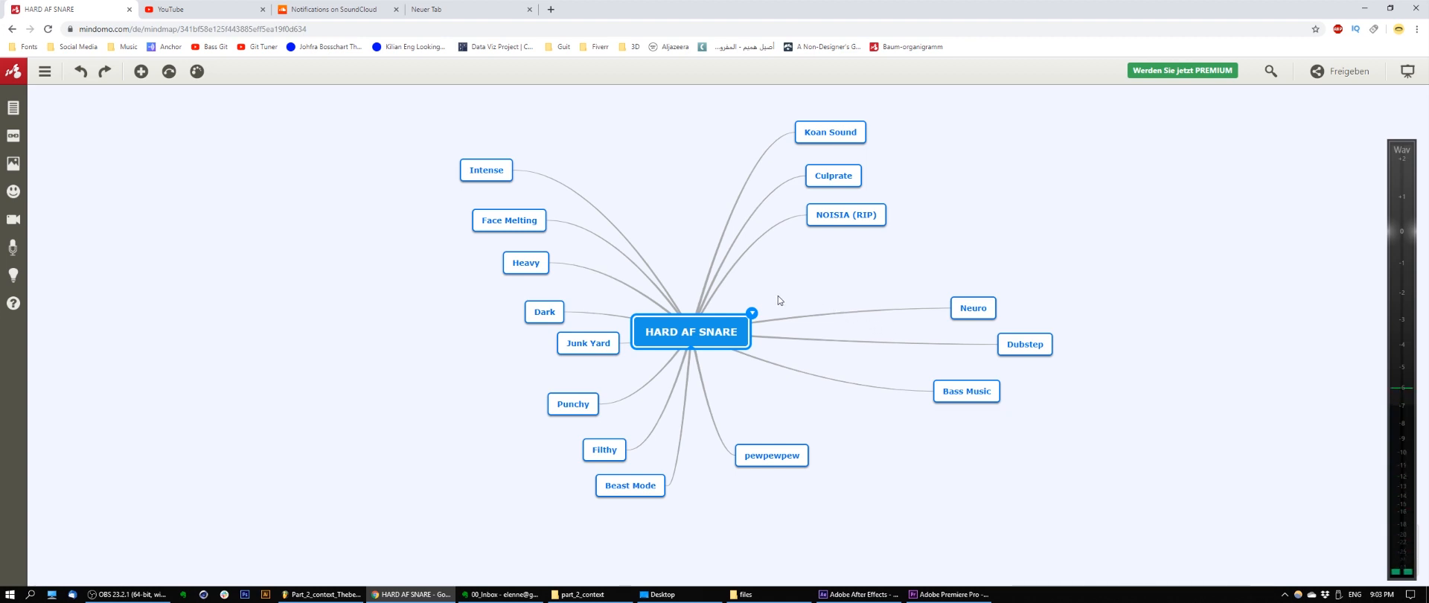
left_click_drag(731, 331, 740, 332)
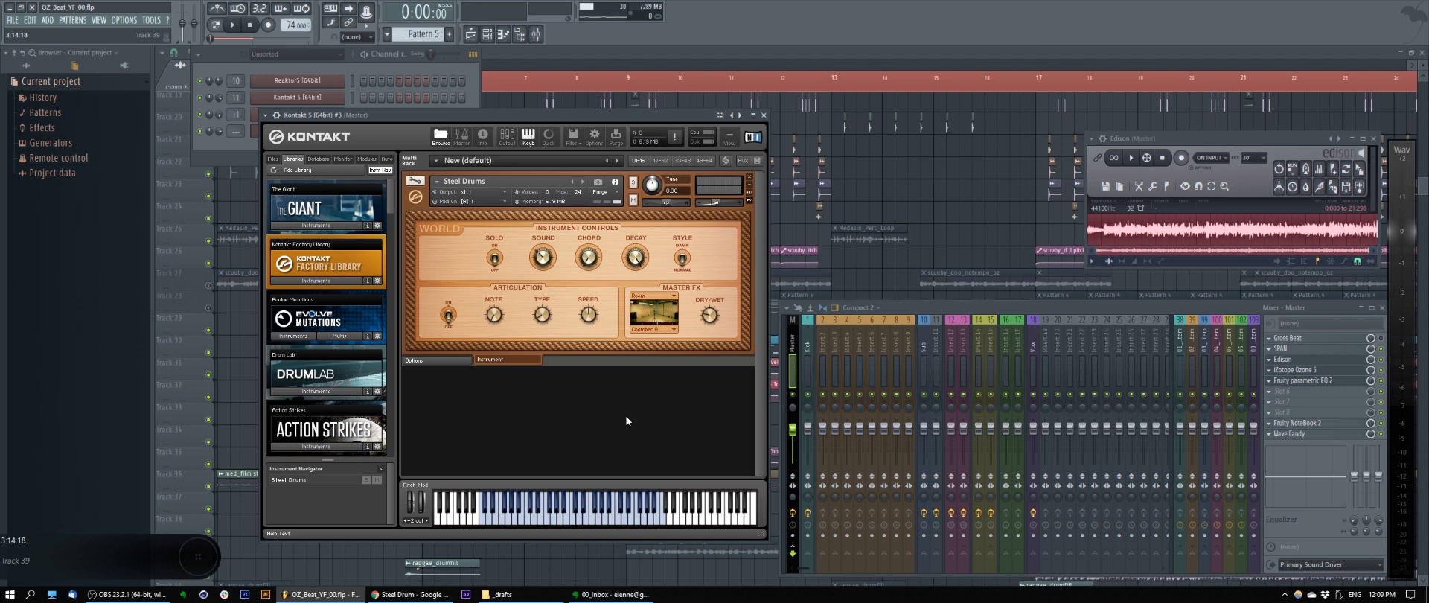
Play several ascending notes of the Steel Drums instrument on Kontakt's virtual keyboard
left_click(566, 518)
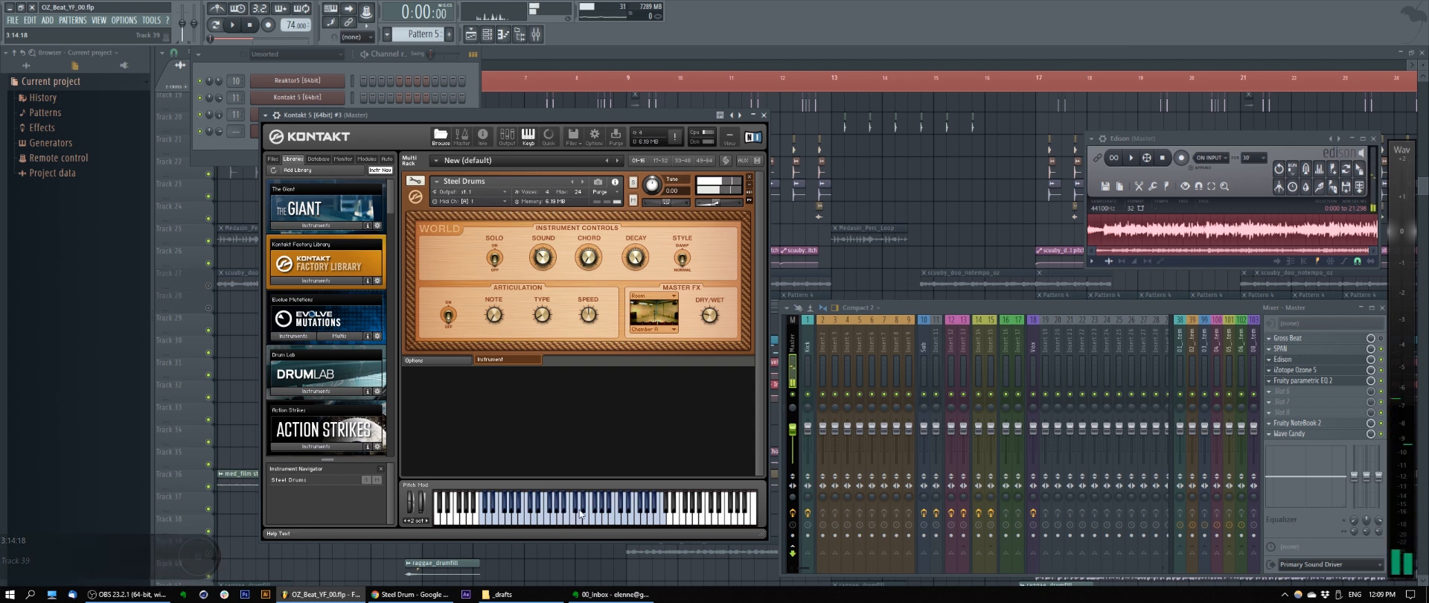
left_click(585, 509)
left_click(596, 512)
left_click(601, 513)
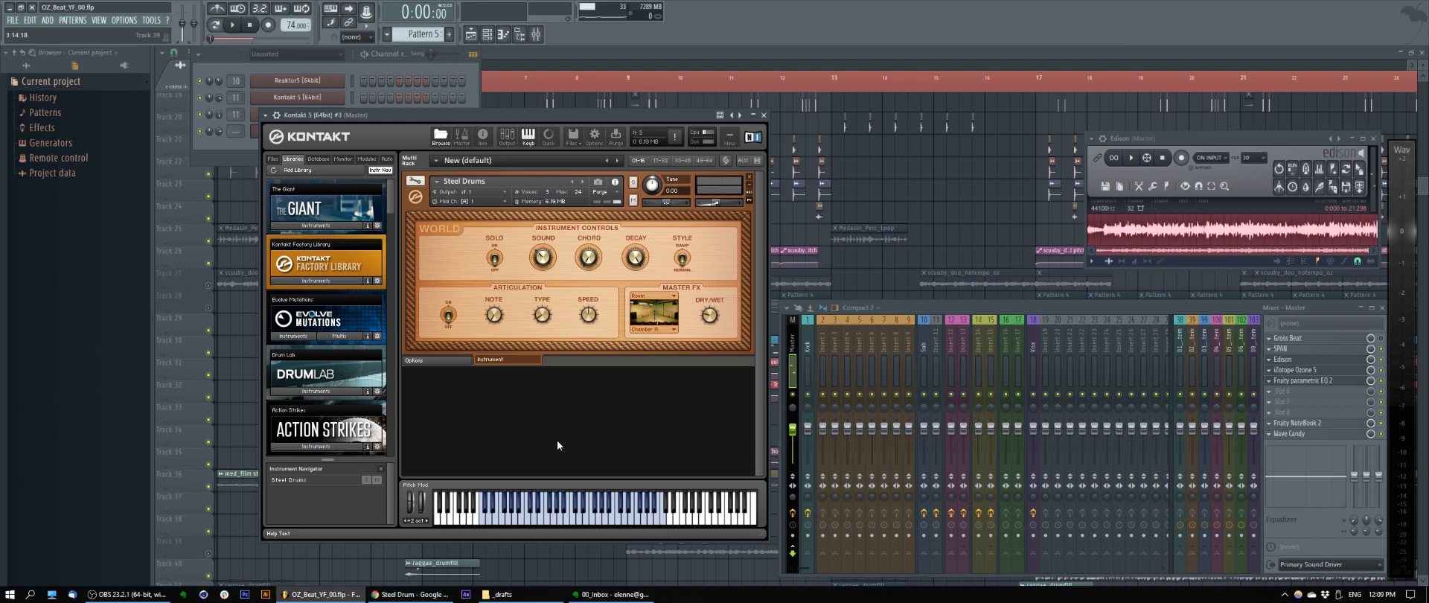
Switch to the Steel Drum mind map in Chrome, shift the Caribbean and Arielle topics slightly, and select Light Hearted
left_click(410, 594)
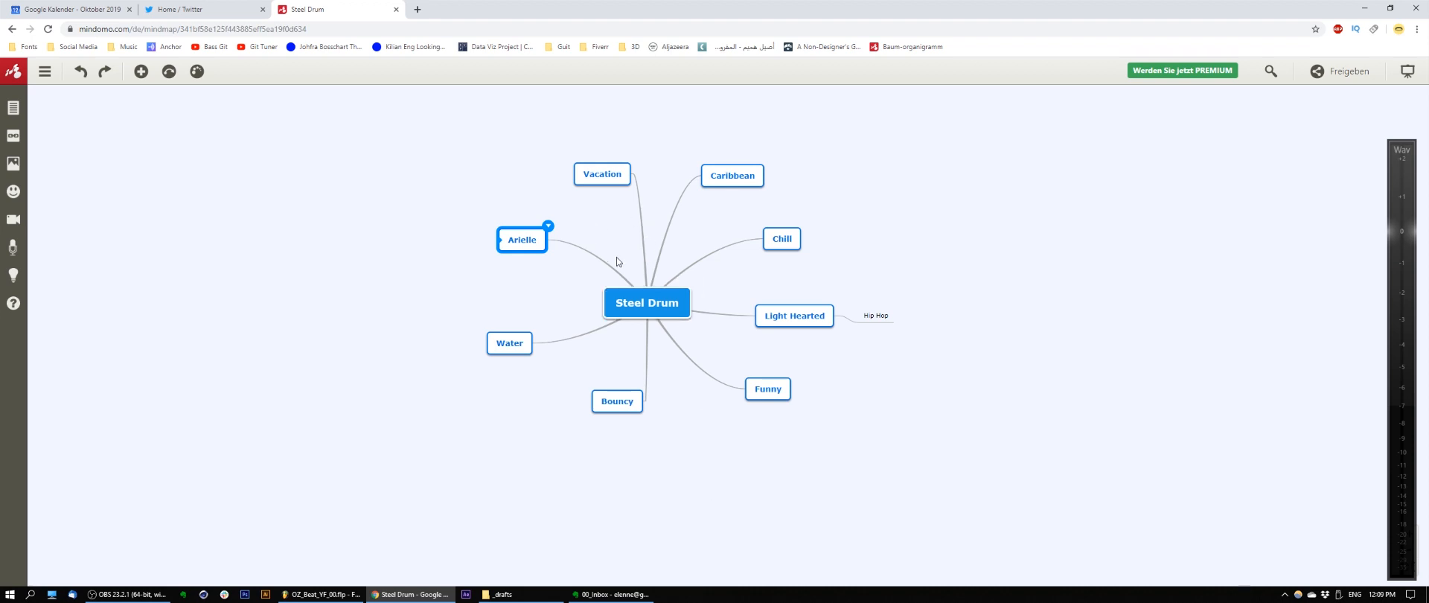
left_click_drag(604, 174, 611, 182)
left_click_drag(737, 181, 754, 191)
left_click_drag(786, 240, 791, 245)
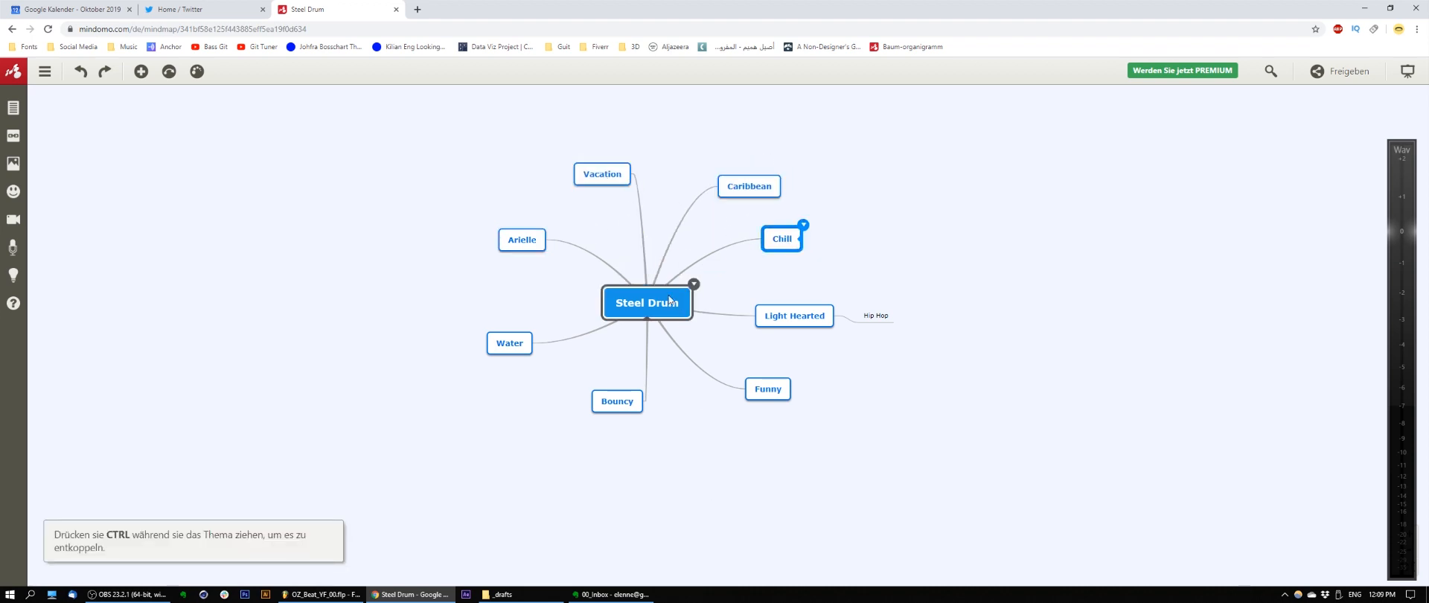
left_click_drag(524, 241, 521, 225)
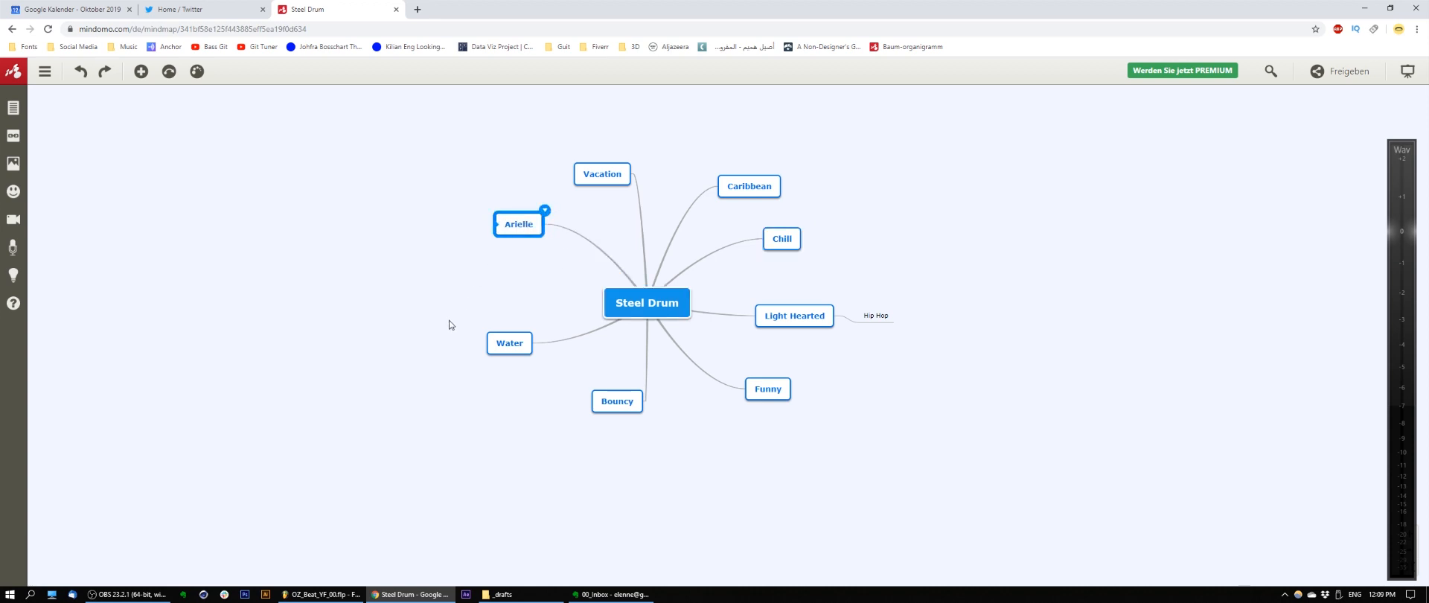
left_click(793, 315)
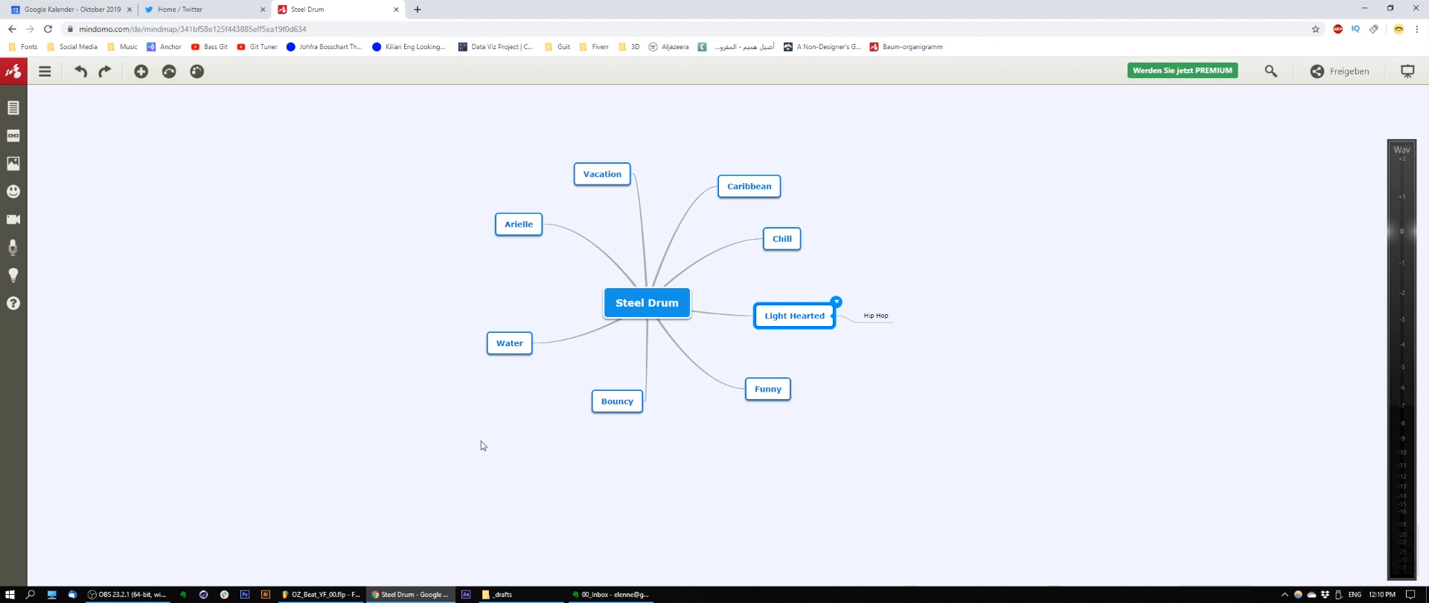
Return to the OZ_Beat_YF_00 project in FL Studio and play the playlist arrangement from its start
left_click(313, 594)
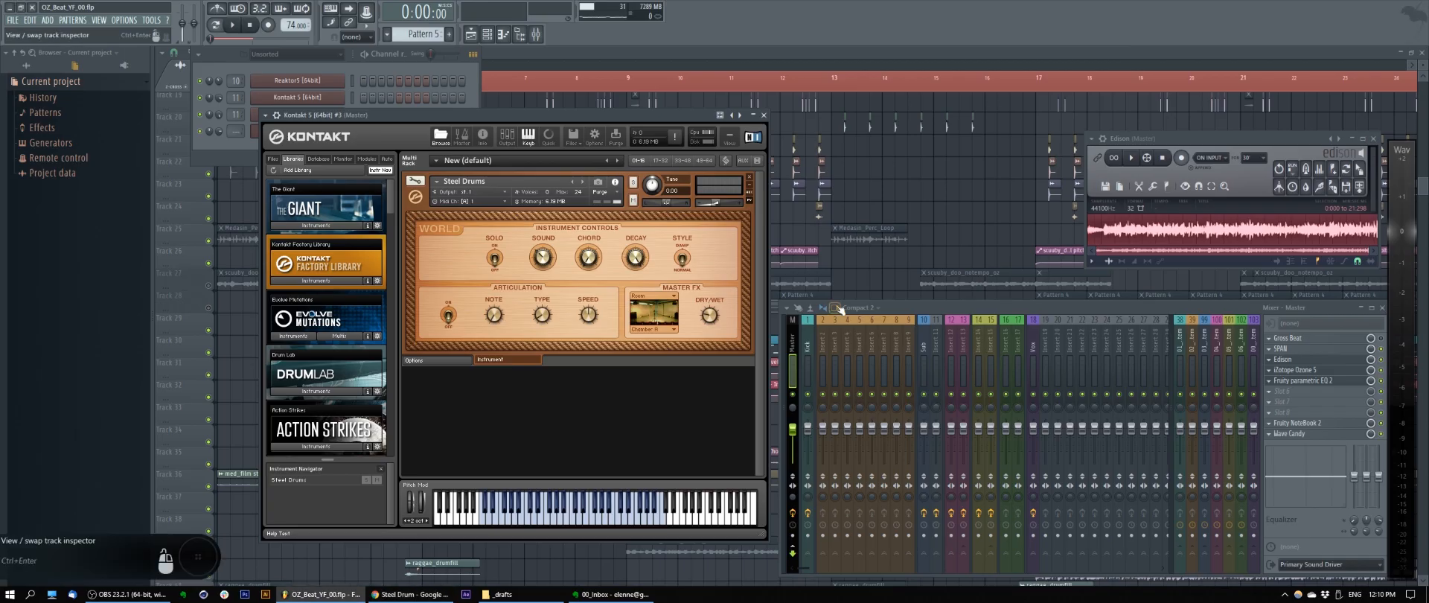
right_click(895, 187)
left_click(243, 83)
key("space")
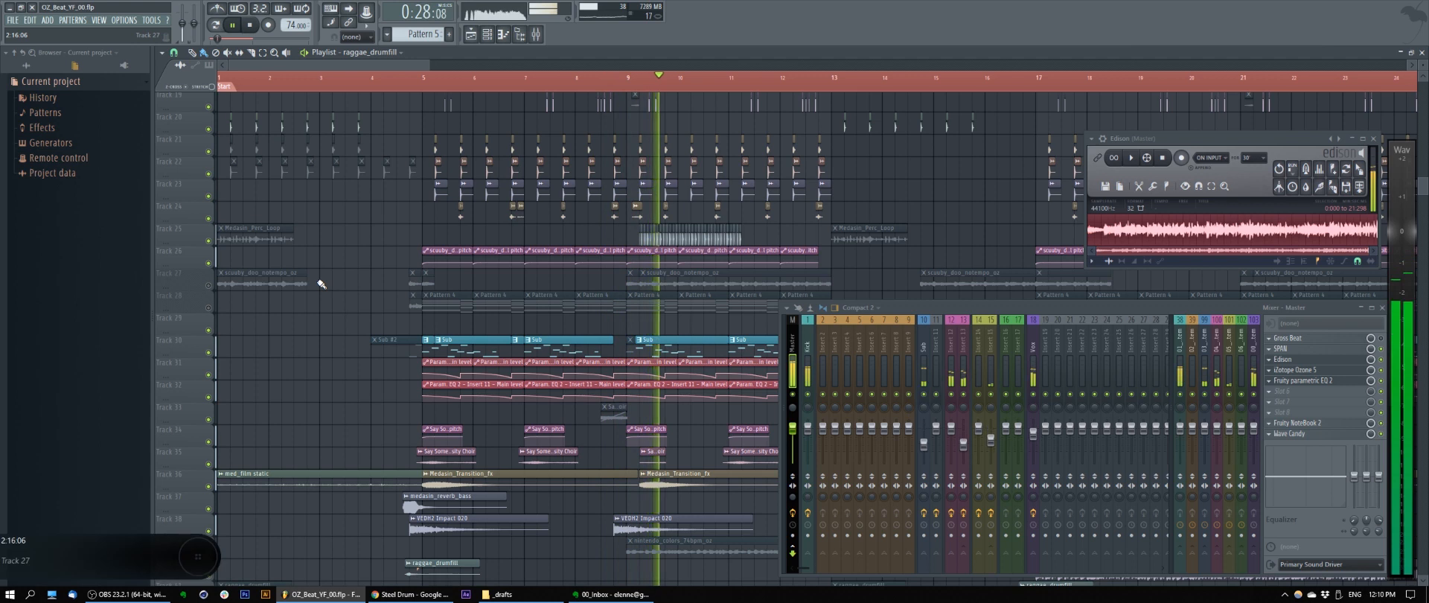
key("space")
Open the raggae_drumfill clip's channel settings, preview its sample, and close the settings
scroll(335, 379, "down", 1)
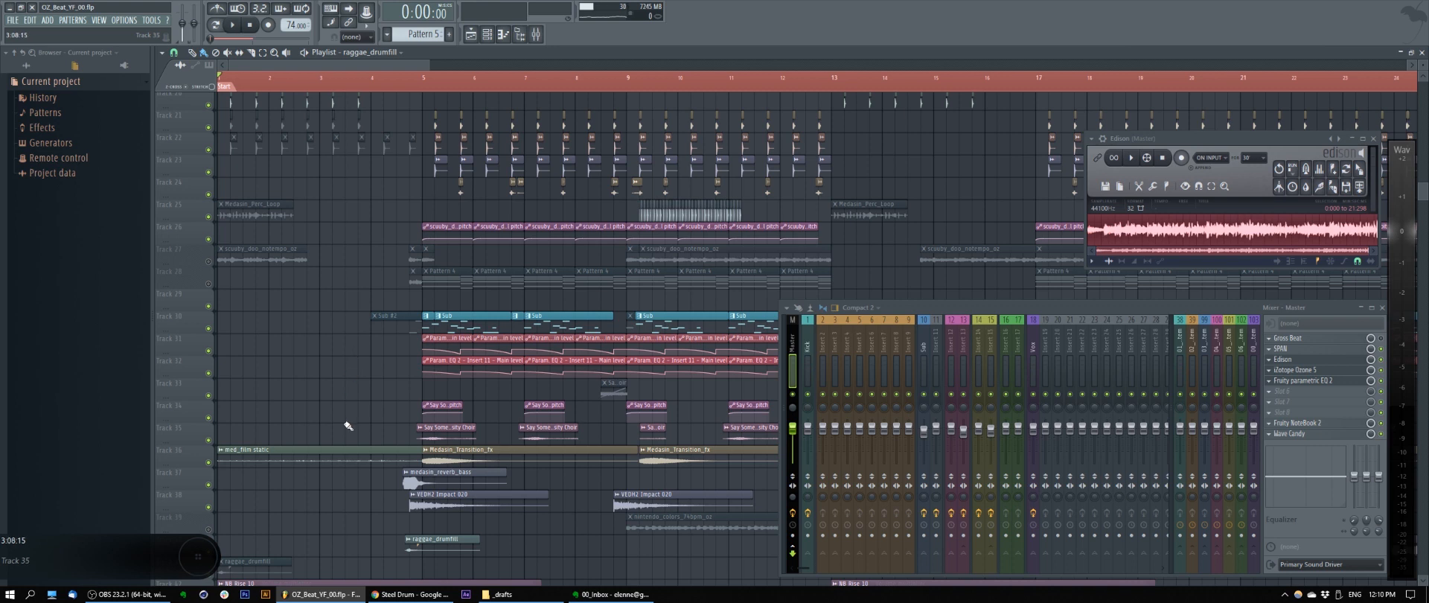
double_click(437, 541)
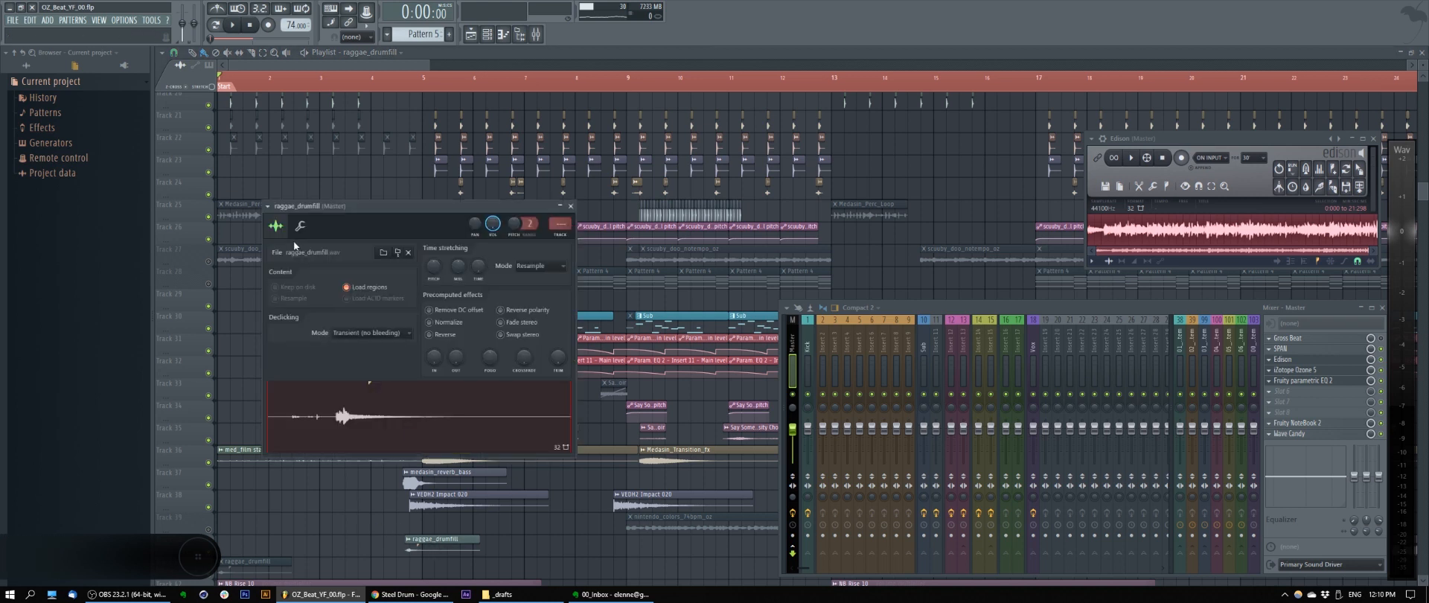
left_click(462, 439)
key("Escape")
scroll(410, 380, "up", 2)
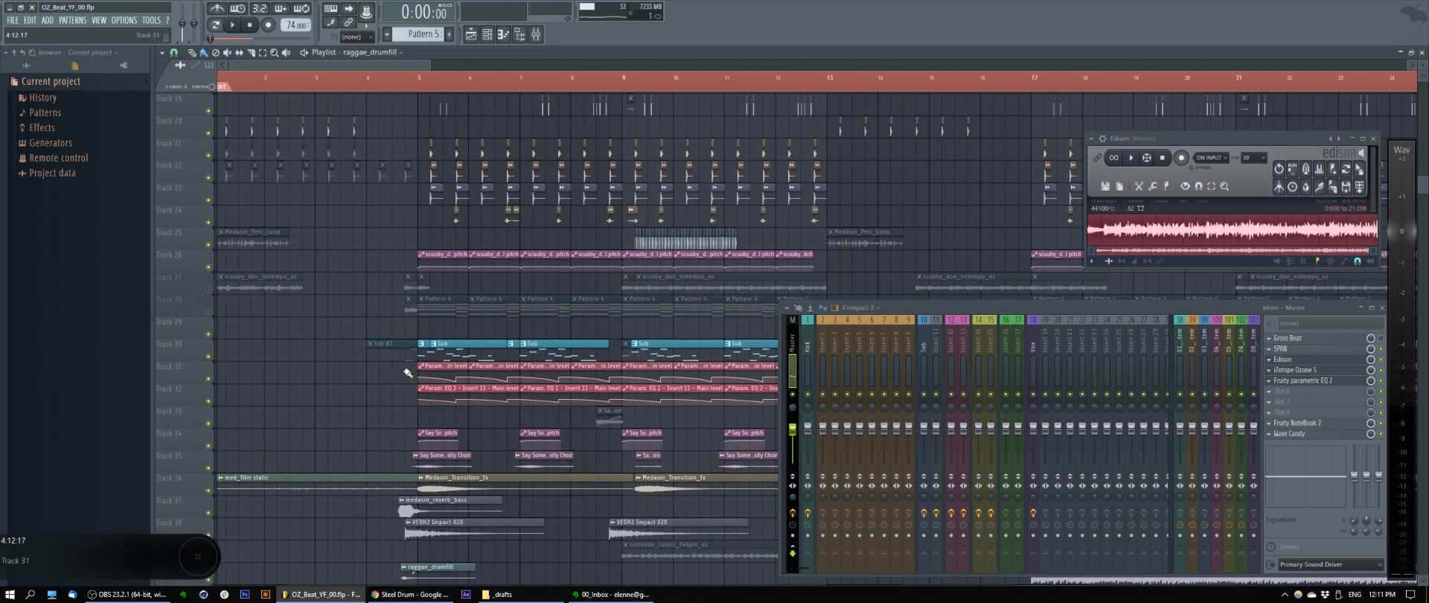